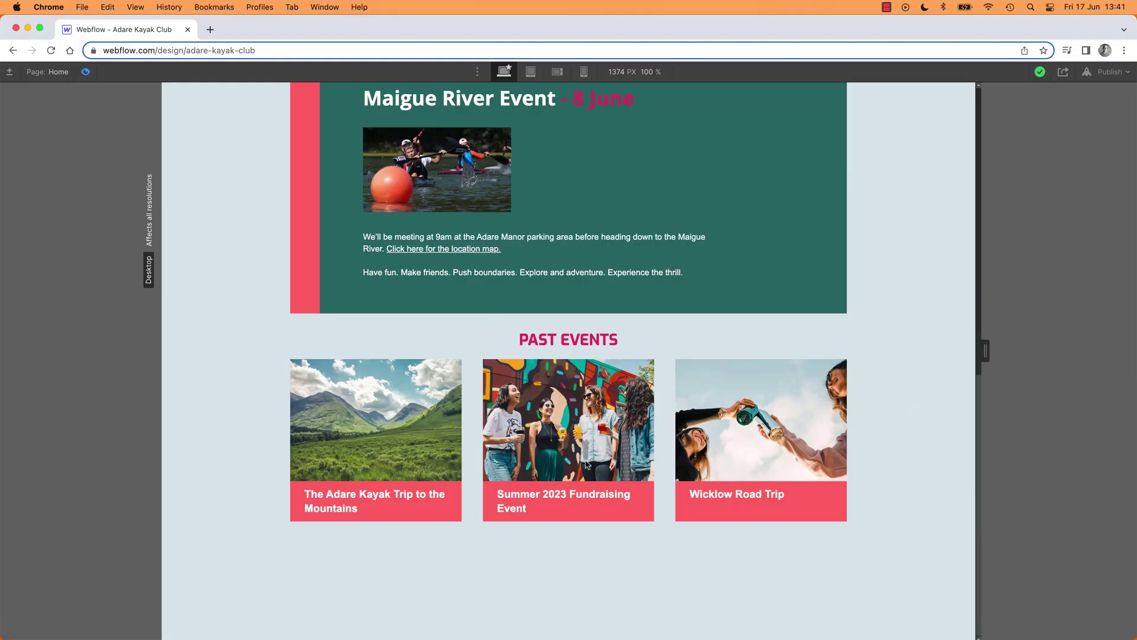
- Shrink the preview from desktop to tablet and mobile widths, scrolling to review the Past Events card reflow
{"action": "left_click_drag", "start_coordinate": [984, 352], "coordinate": [796, 371]}
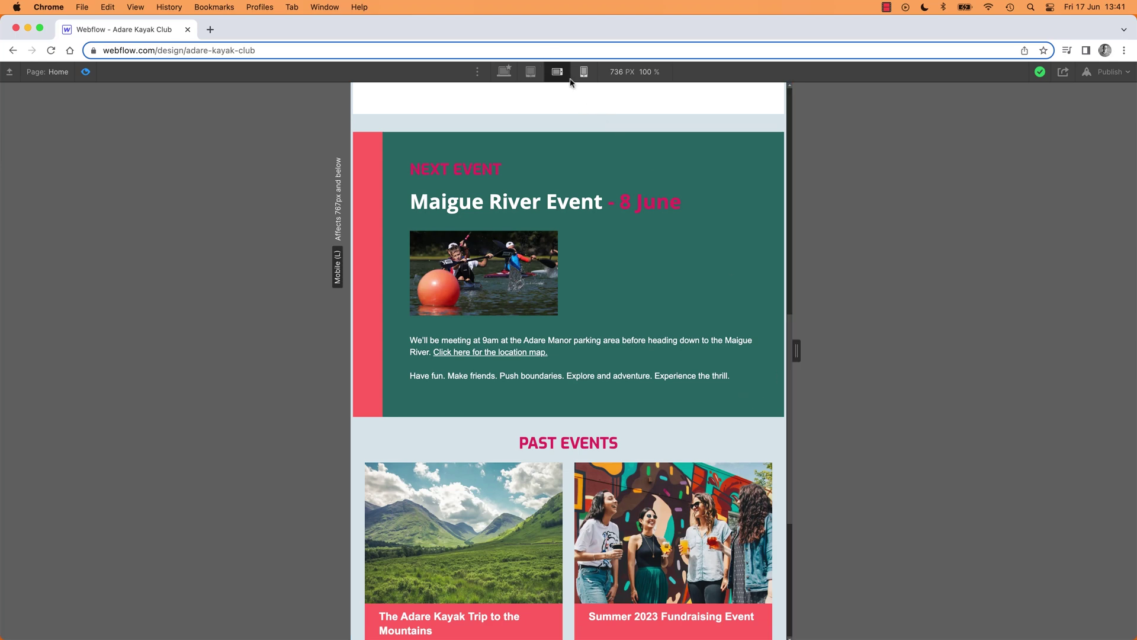
{"action": "left_click_drag", "start_coordinate": [797, 362], "coordinate": [714, 355]}
{"action": "scroll", "coordinate": [614, 481], "scroll_direction": "down", "scroll_amount": 10}
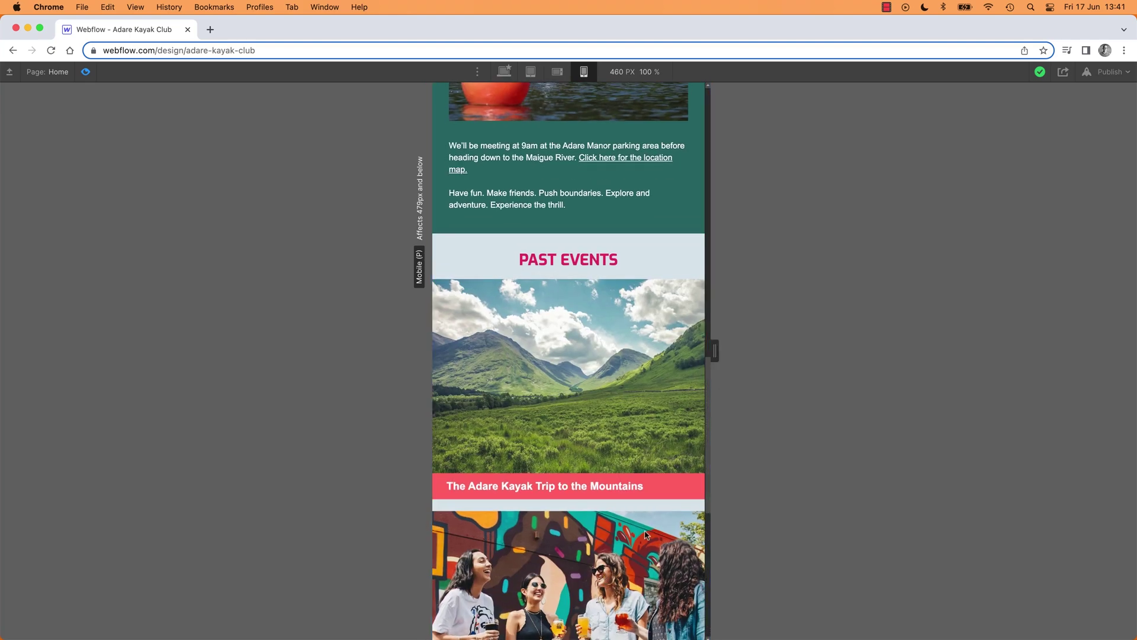
{"action": "scroll", "coordinate": [645, 535], "scroll_direction": "down", "scroll_amount": 7}
{"action": "scroll", "coordinate": [643, 536], "scroll_direction": "up", "scroll_amount": 9}
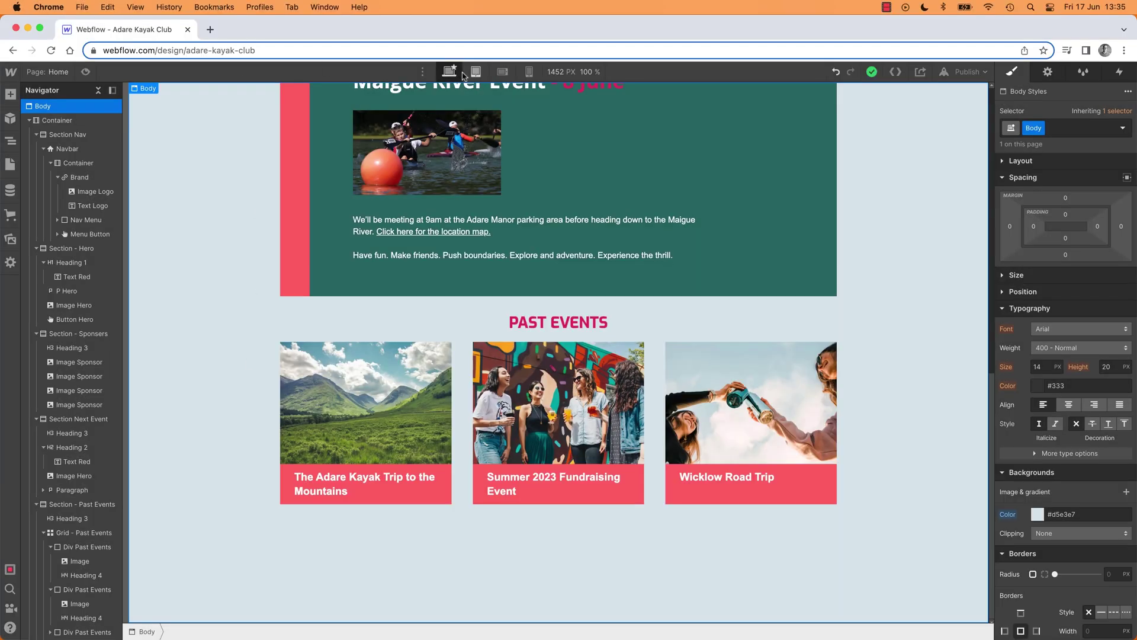
- Preview the page at tablet width, narrow it to mobile landscape, then leave preview
{"action": "left_click", "coordinate": [85, 72]}
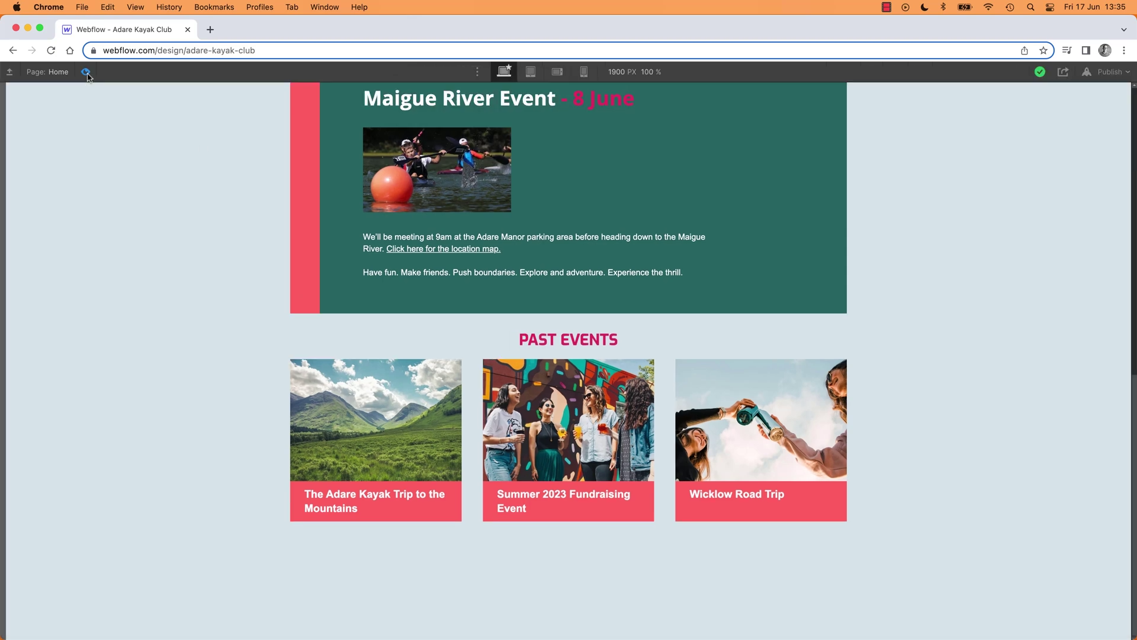
{"action": "left_click", "coordinate": [530, 73]}
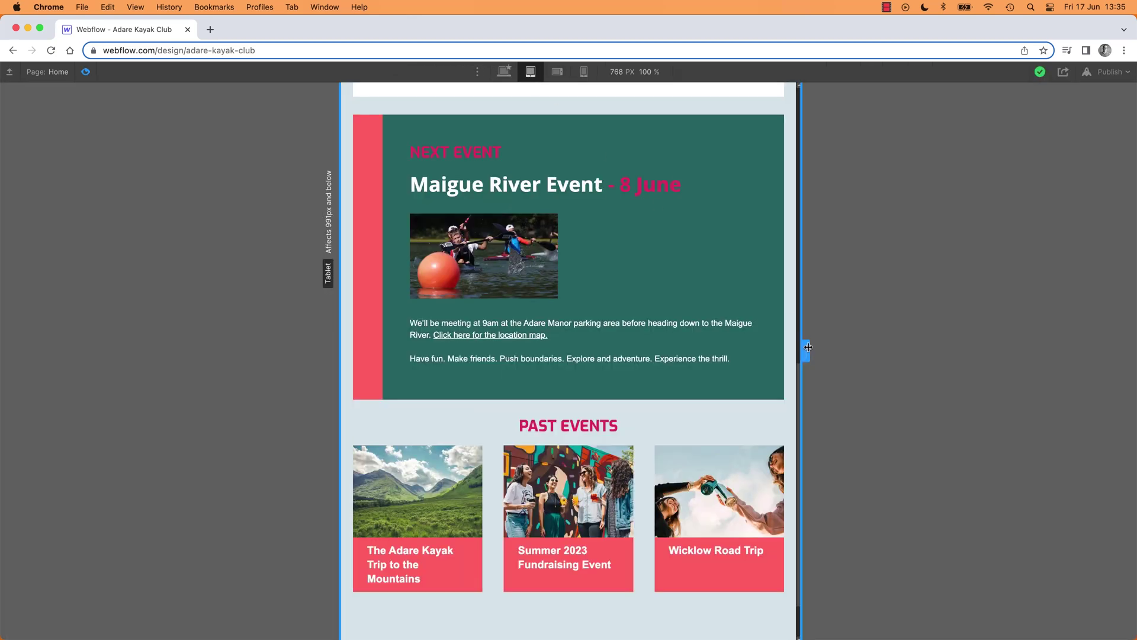
{"action": "left_click_drag", "start_coordinate": [808, 353], "coordinate": [725, 359]}
{"action": "scroll", "coordinate": [690, 533], "scroll_direction": "down", "scroll_amount": 3}
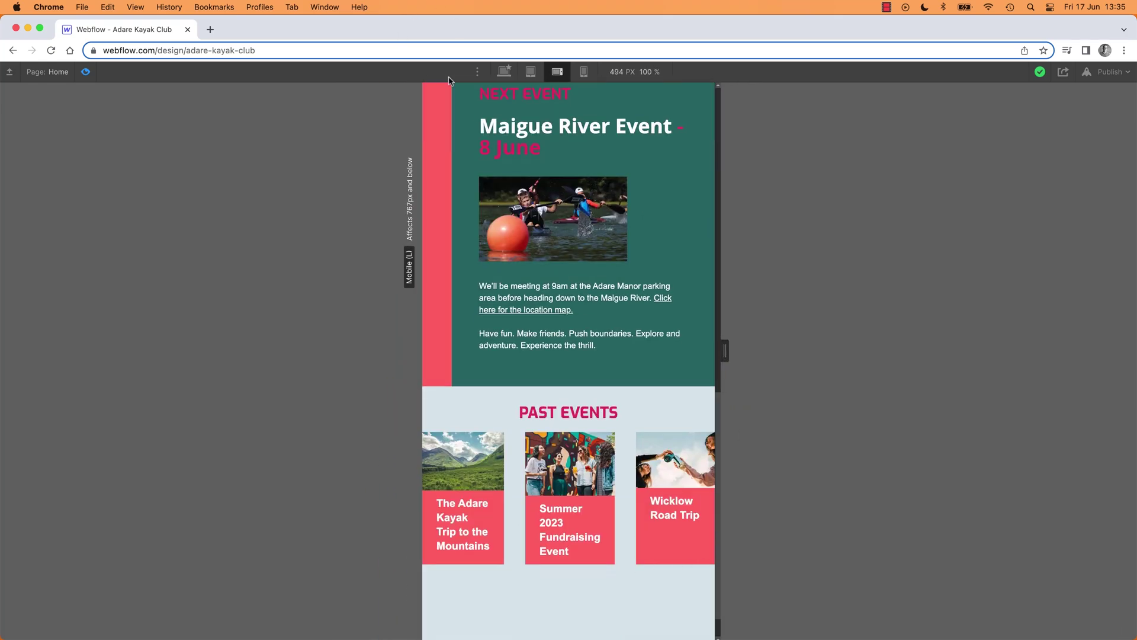
{"action": "key", "text": "shift+p"}
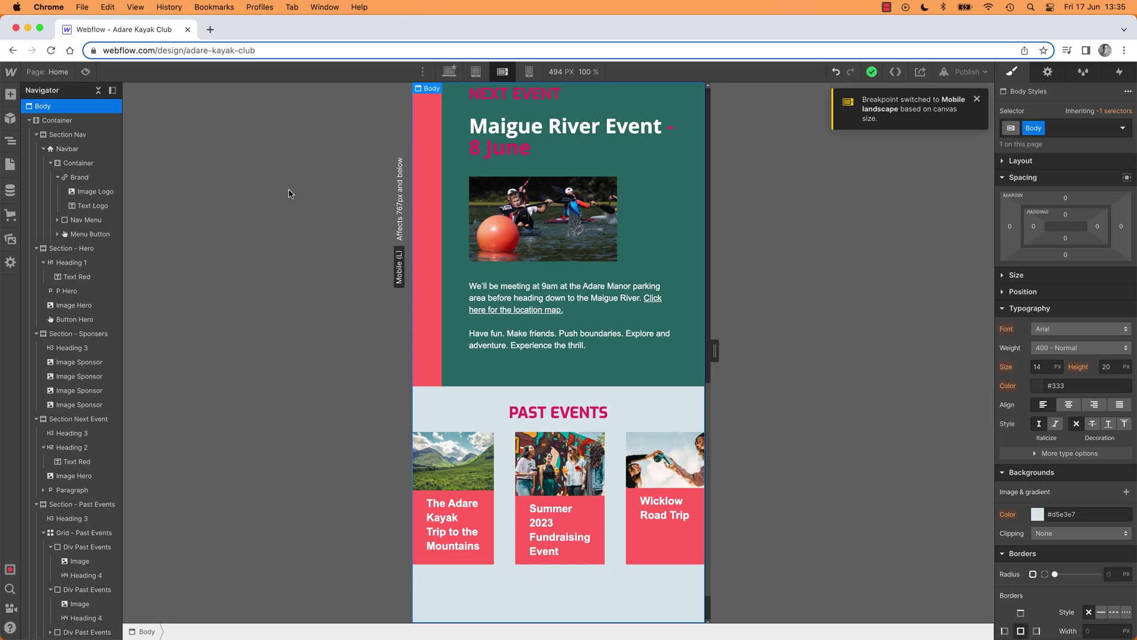
- Step through the Desktop, Tablet and Mobile Landscape breakpoints to show the squeezed three-card row
{"action": "left_click", "coordinate": [453, 73]}
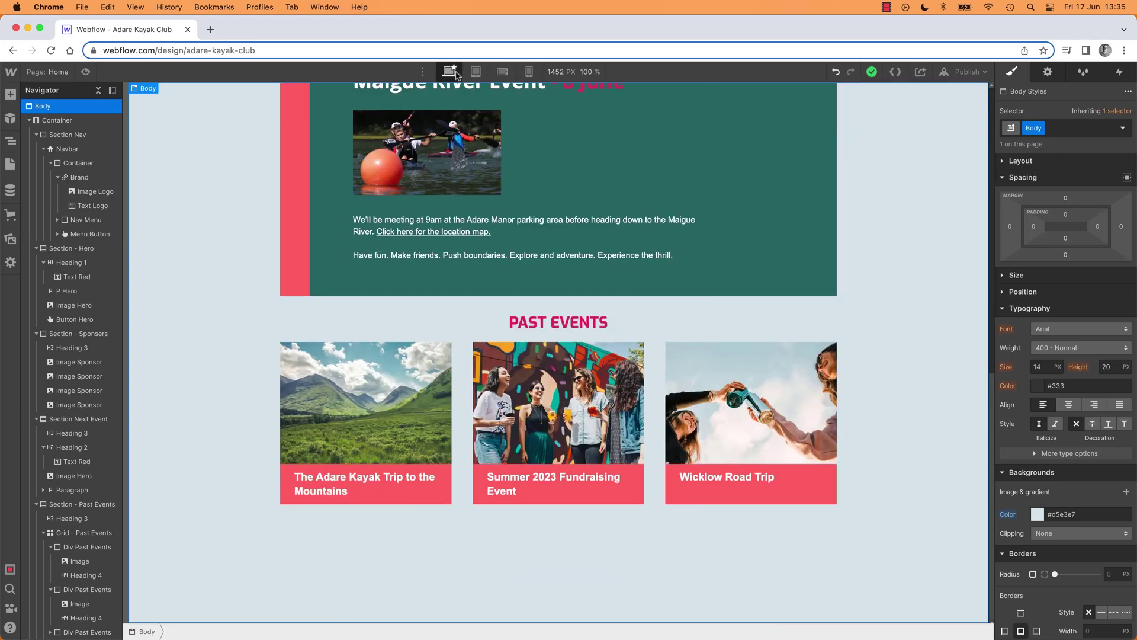
{"action": "left_click", "coordinate": [475, 72]}
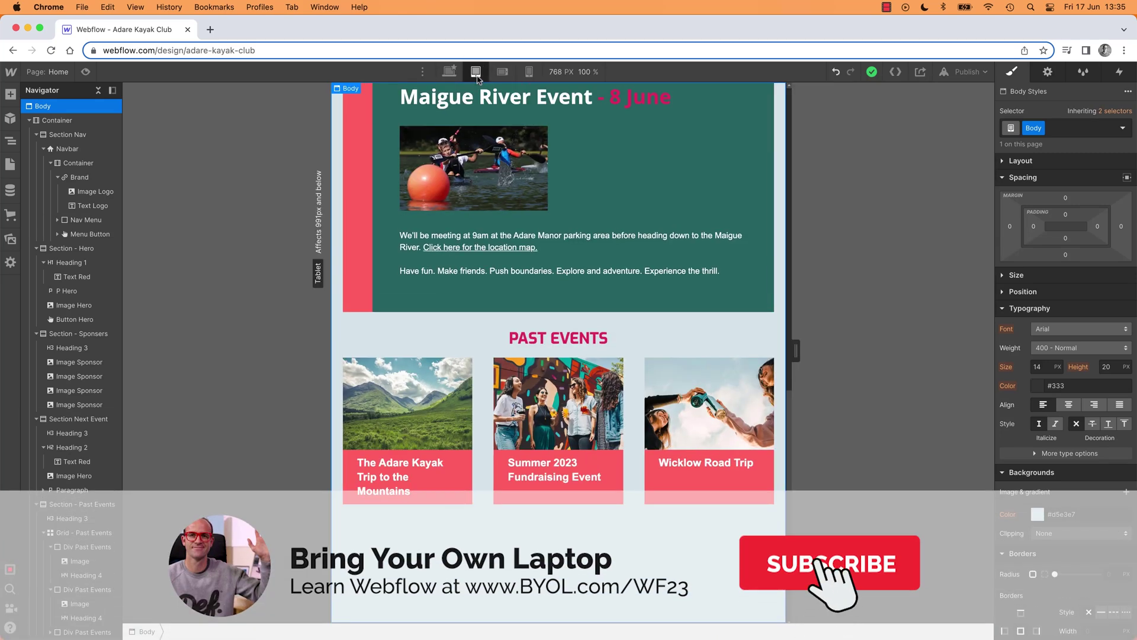
{"action": "scroll", "coordinate": [674, 353], "scroll_direction": "up", "scroll_amount": 10}
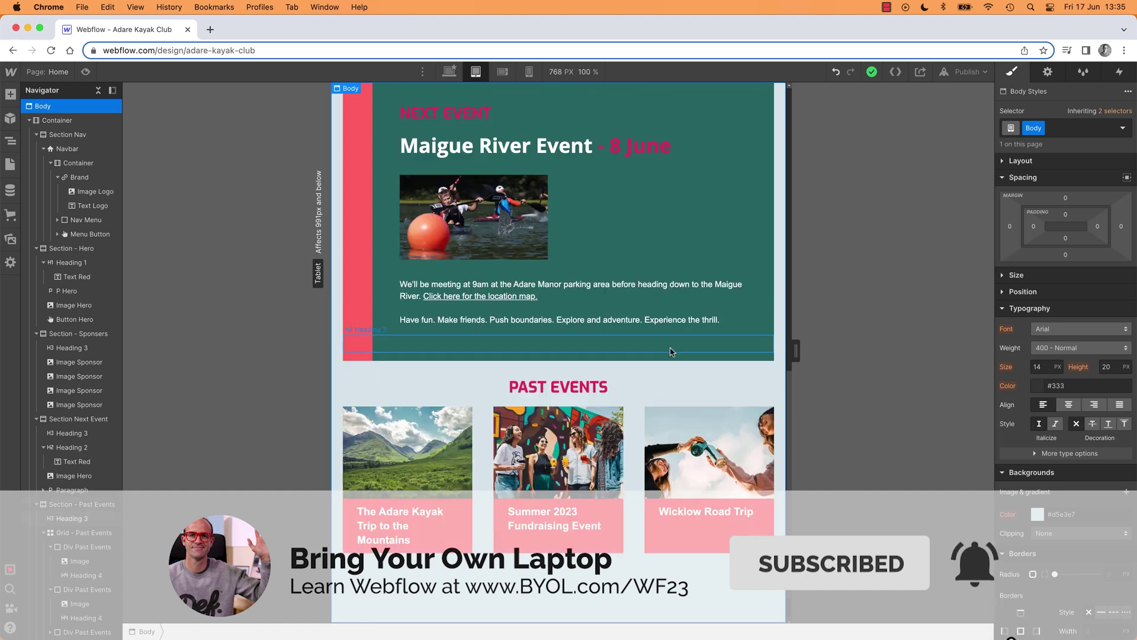
{"action": "scroll", "coordinate": [674, 354], "scroll_direction": "down", "scroll_amount": 10}
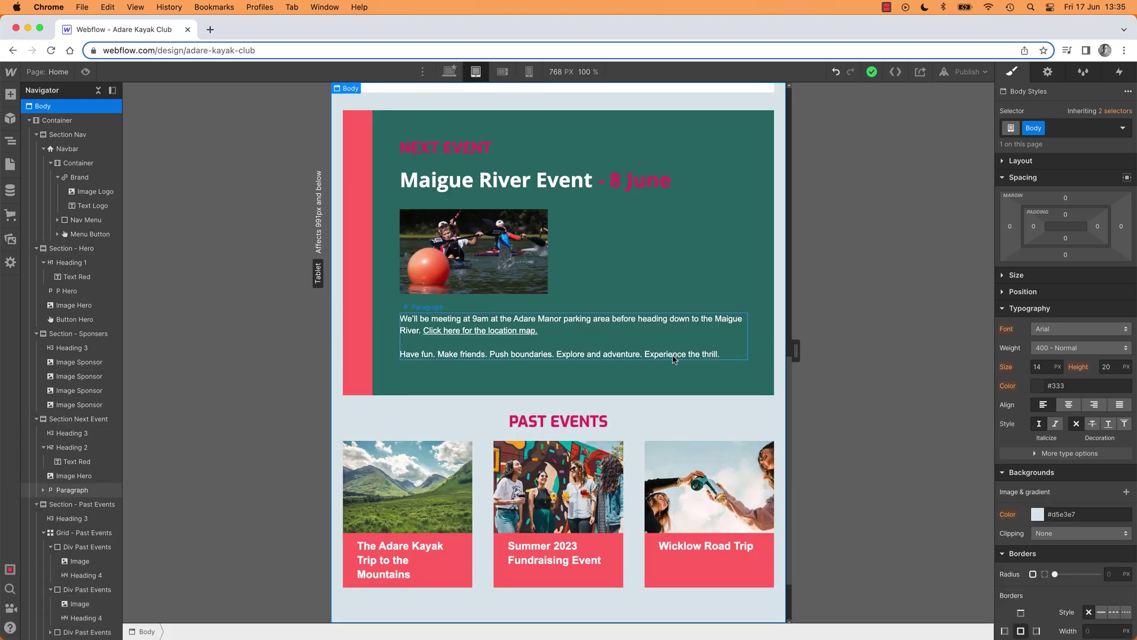
{"action": "left_click", "coordinate": [502, 72]}
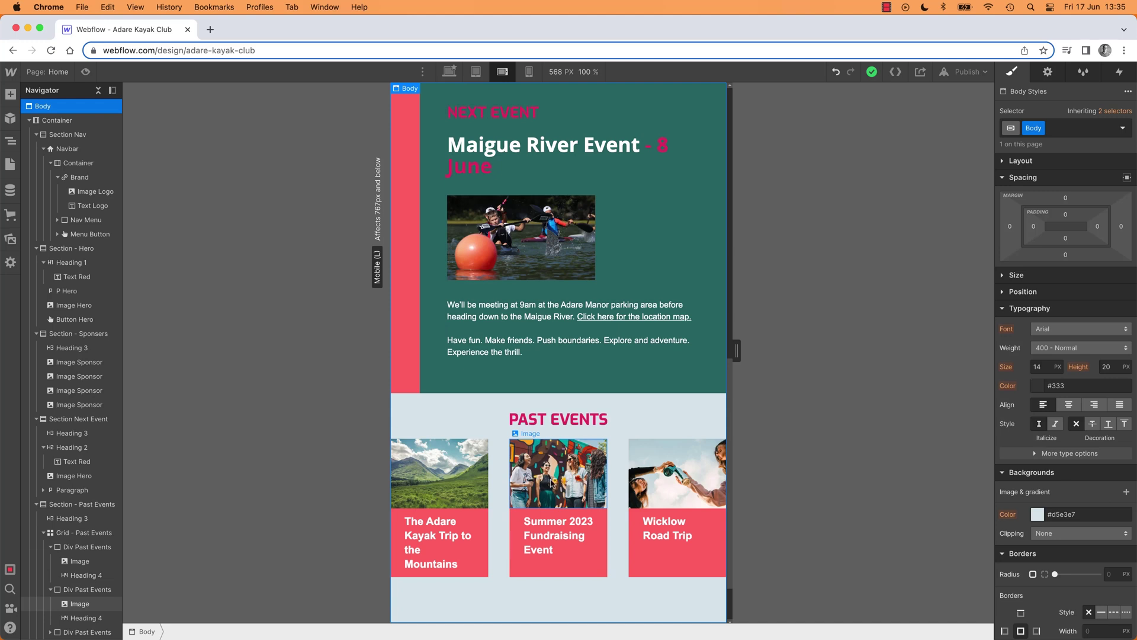
- Select Grid - Past Events, expand Layout and open Edit Grid showing three 1fr columns
{"action": "left_click", "coordinate": [560, 471]}
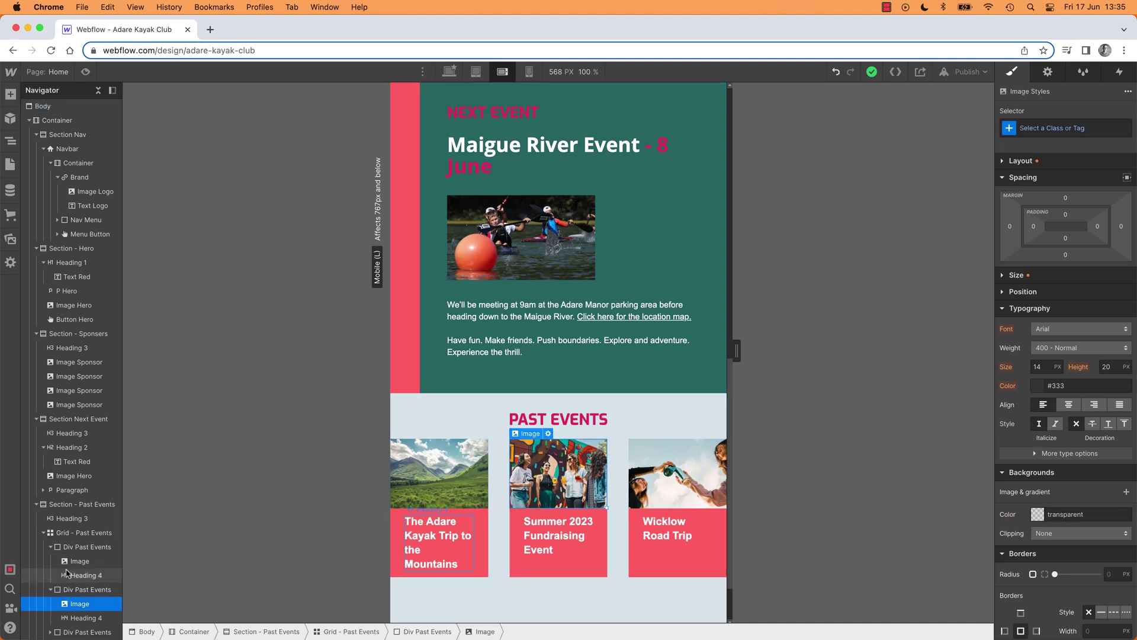
{"action": "left_click", "coordinate": [67, 535]}
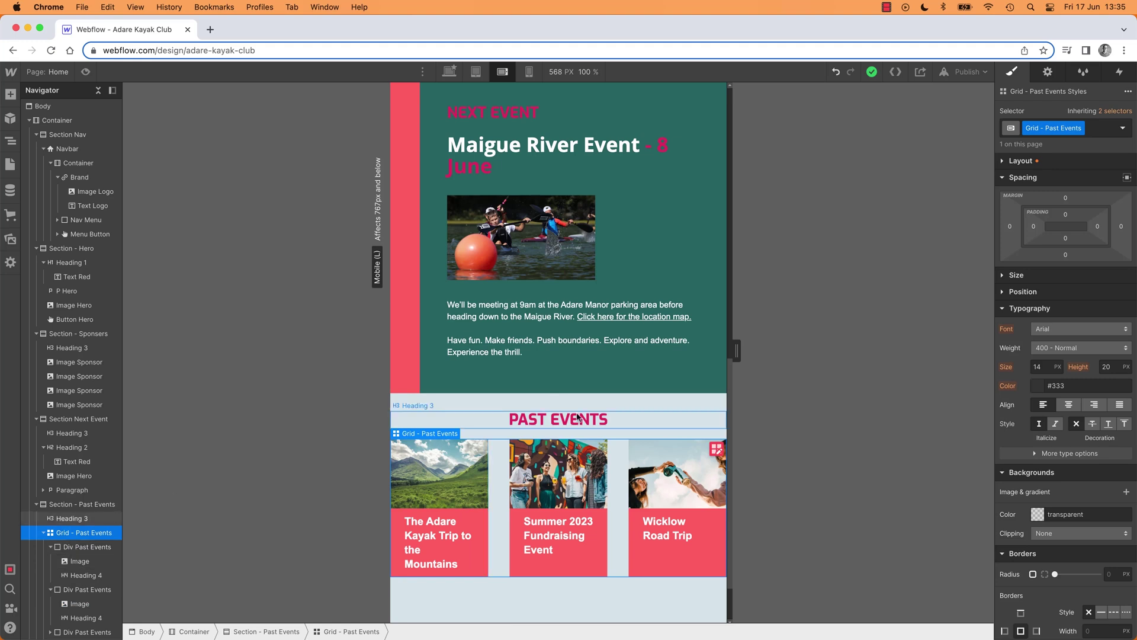
{"action": "left_click", "coordinate": [1003, 162]}
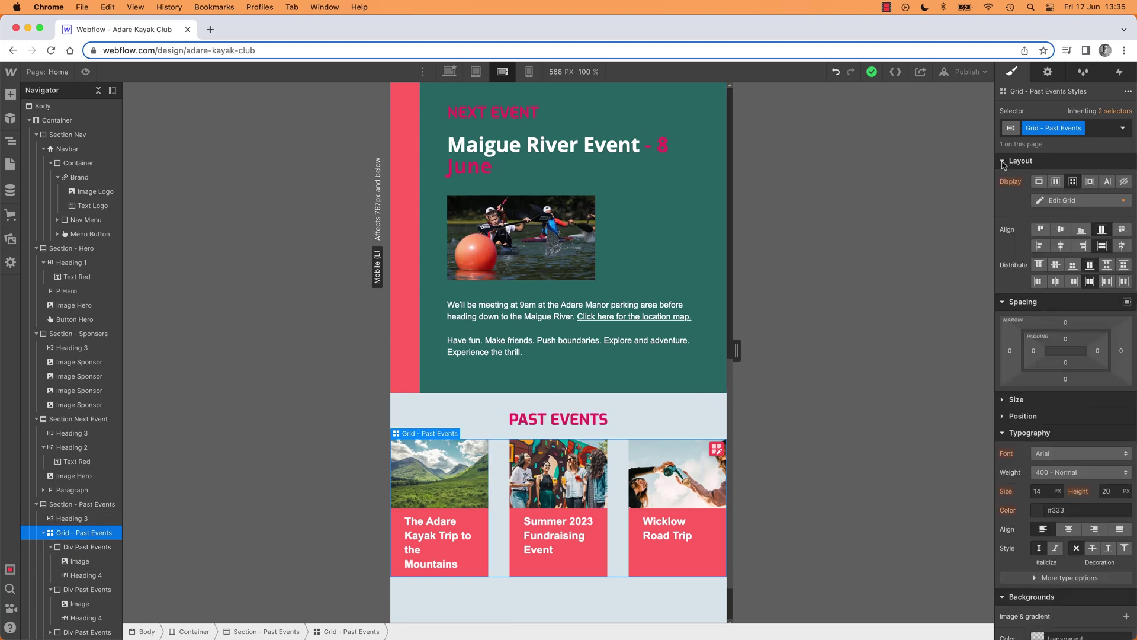
{"action": "left_click", "coordinate": [1066, 200]}
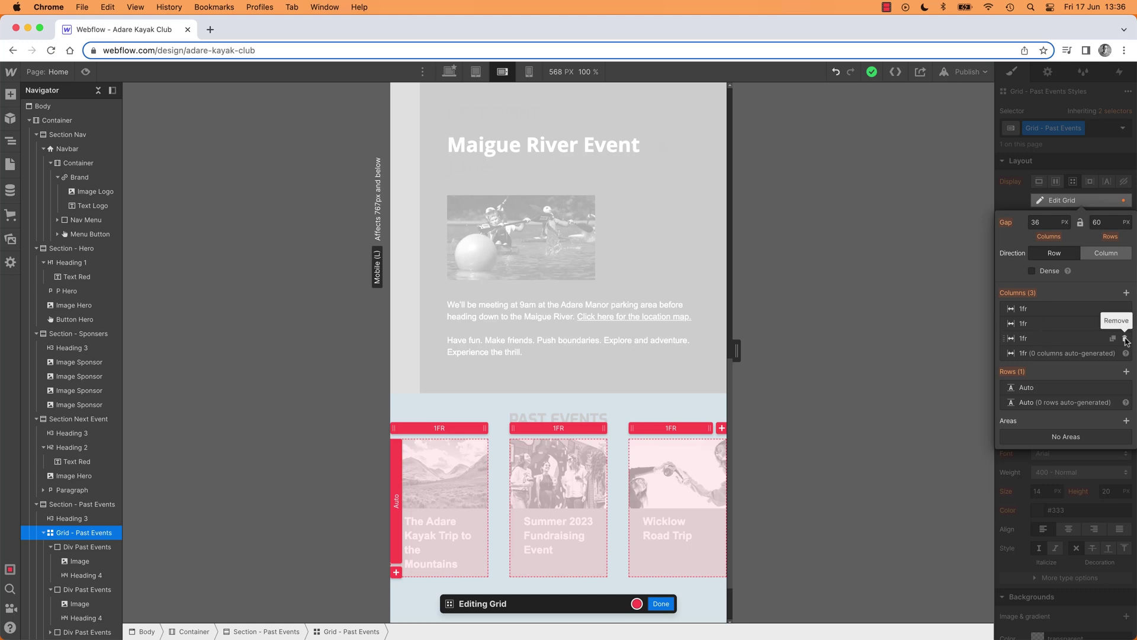
- Remove the third 1fr column, leaving two columns at 568 px so the third card wraps
{"action": "left_click", "coordinate": [1125, 339]}
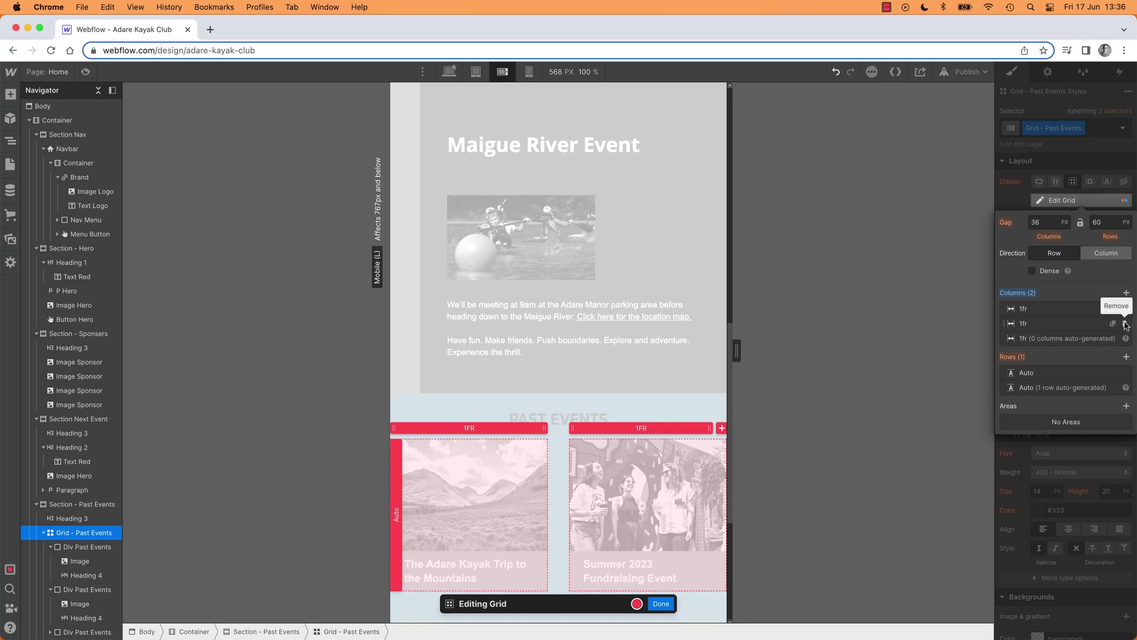
{"action": "scroll", "coordinate": [528, 527], "scroll_direction": "down", "scroll_amount": 3}
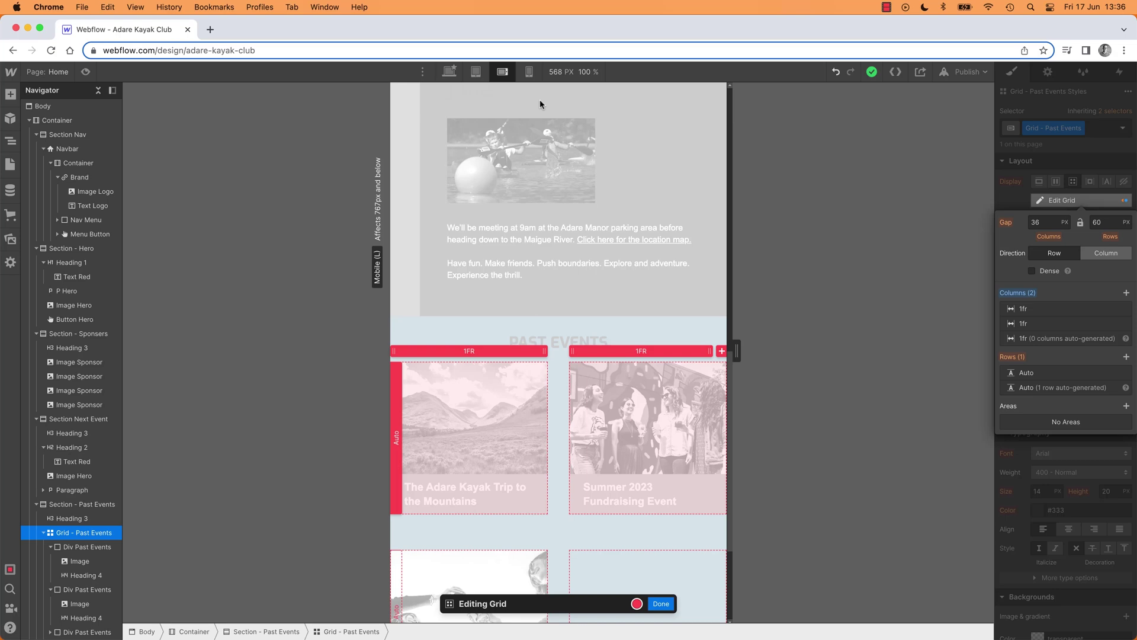
- Check the grid at mobile portrait, mobile landscape, tablet and desktop, ending on desktop's three columns
{"action": "left_click", "coordinate": [529, 72]}
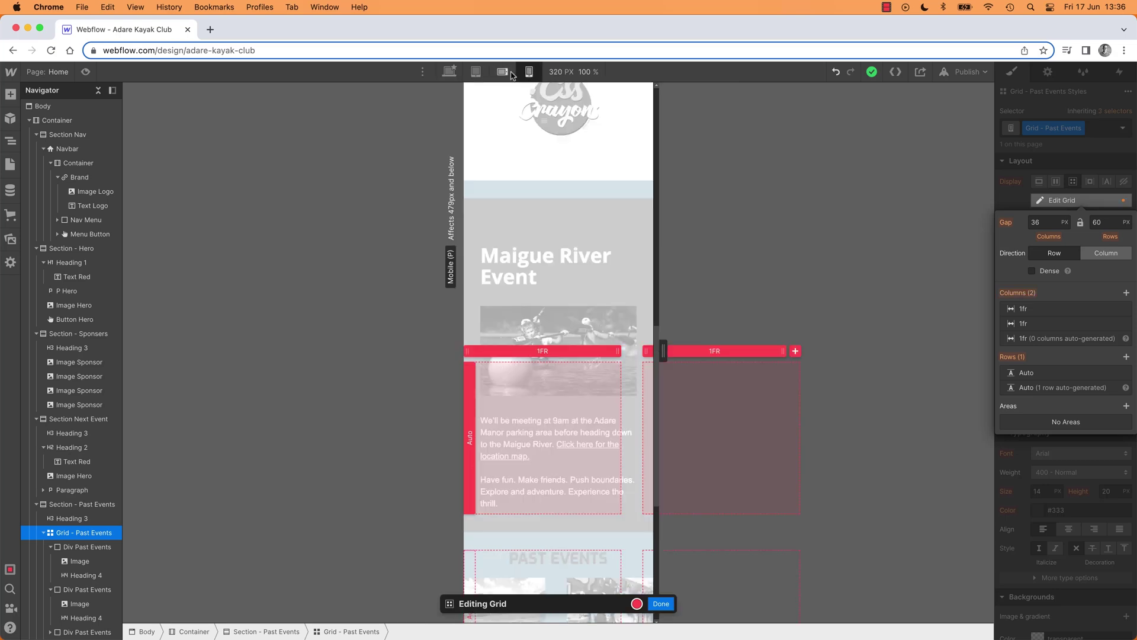
{"action": "left_click", "coordinate": [502, 72]}
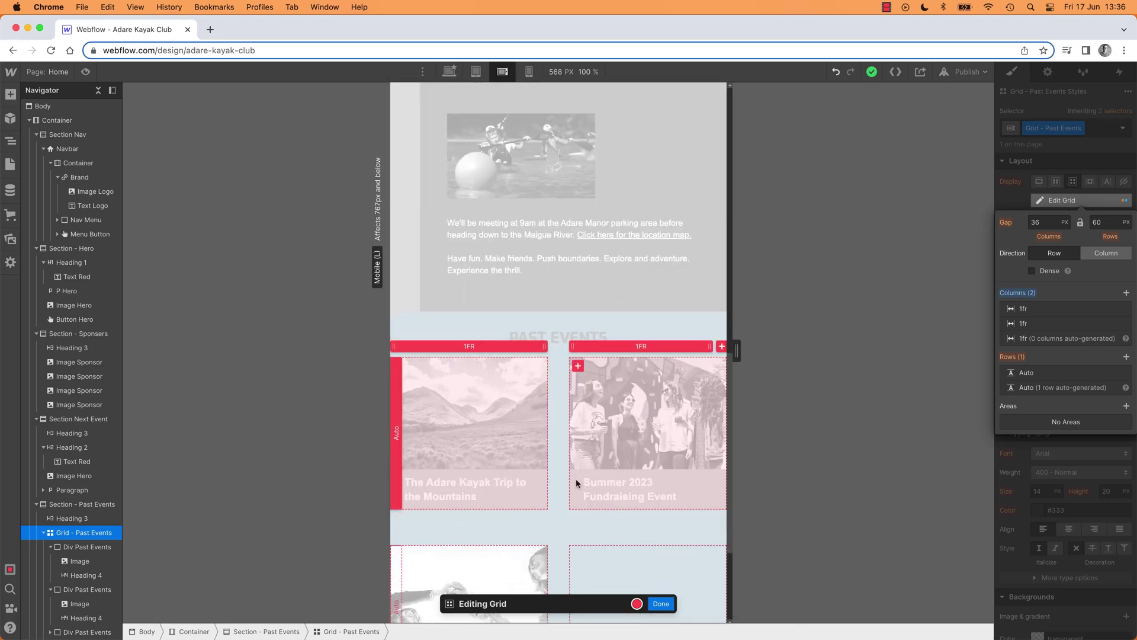
{"action": "scroll", "coordinate": [640, 415], "scroll_direction": "down", "scroll_amount": 3}
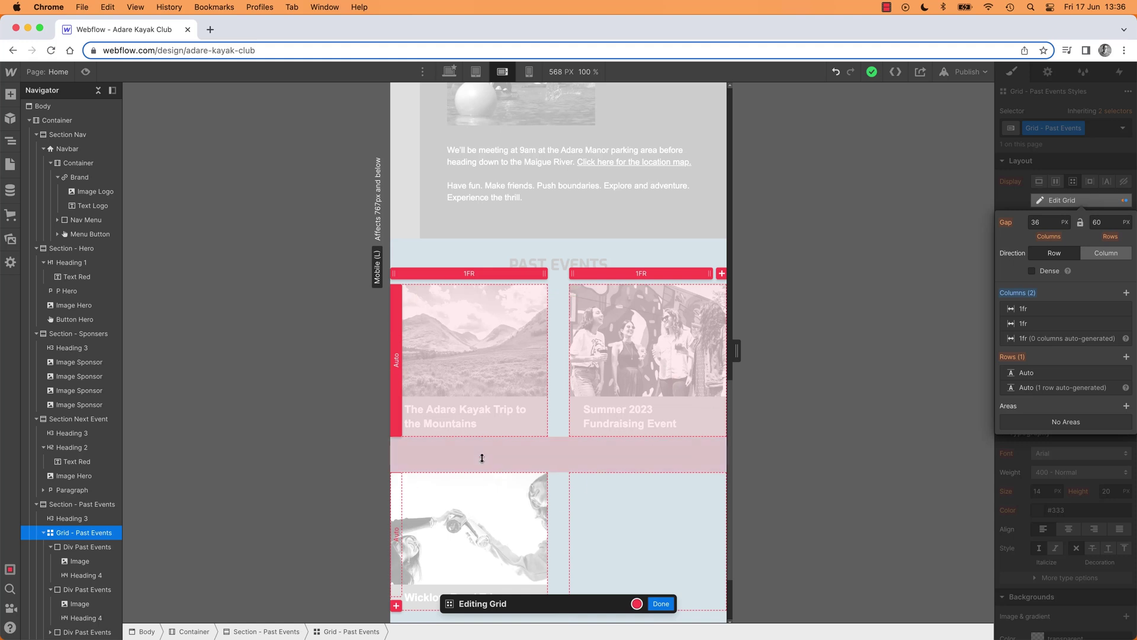
{"action": "left_click", "coordinate": [450, 72]}
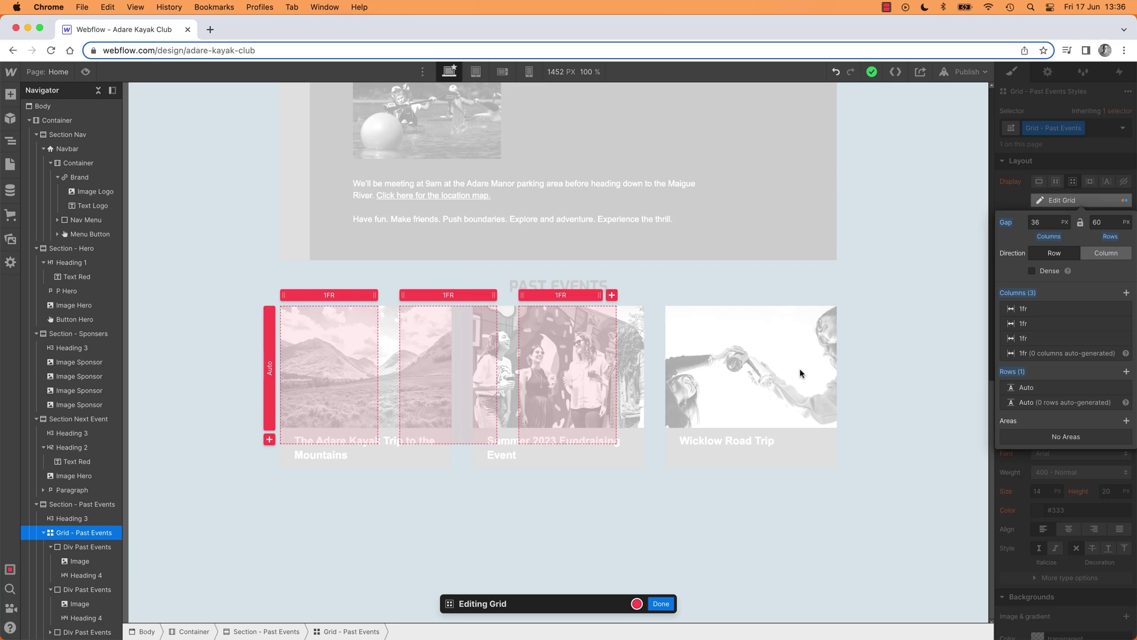
{"action": "left_click", "coordinate": [475, 71]}
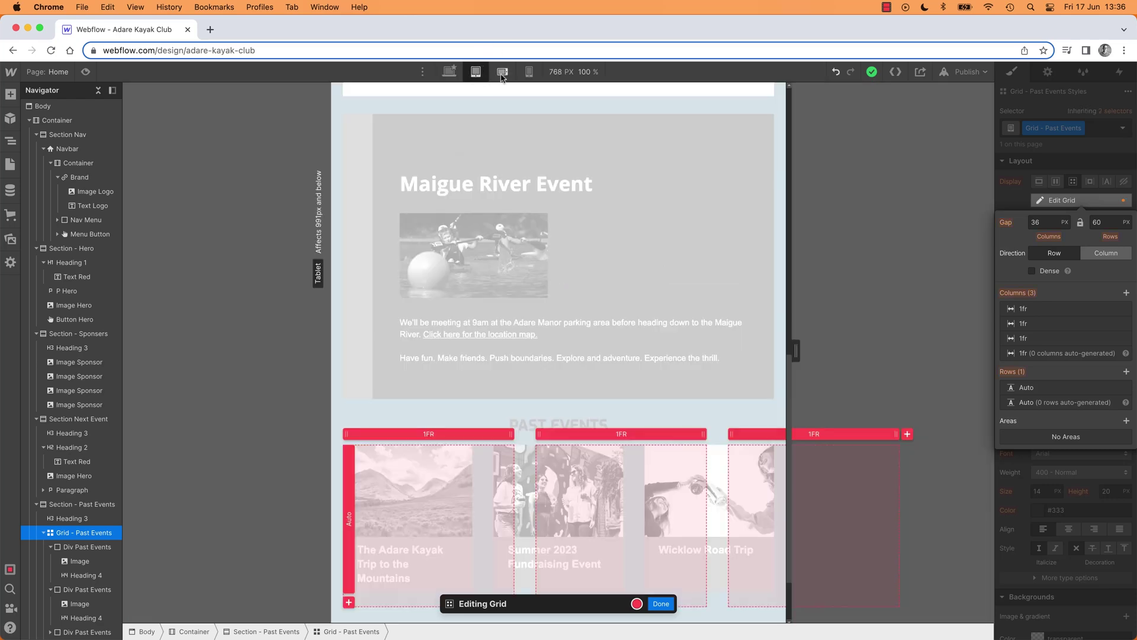
{"action": "left_click", "coordinate": [502, 71]}
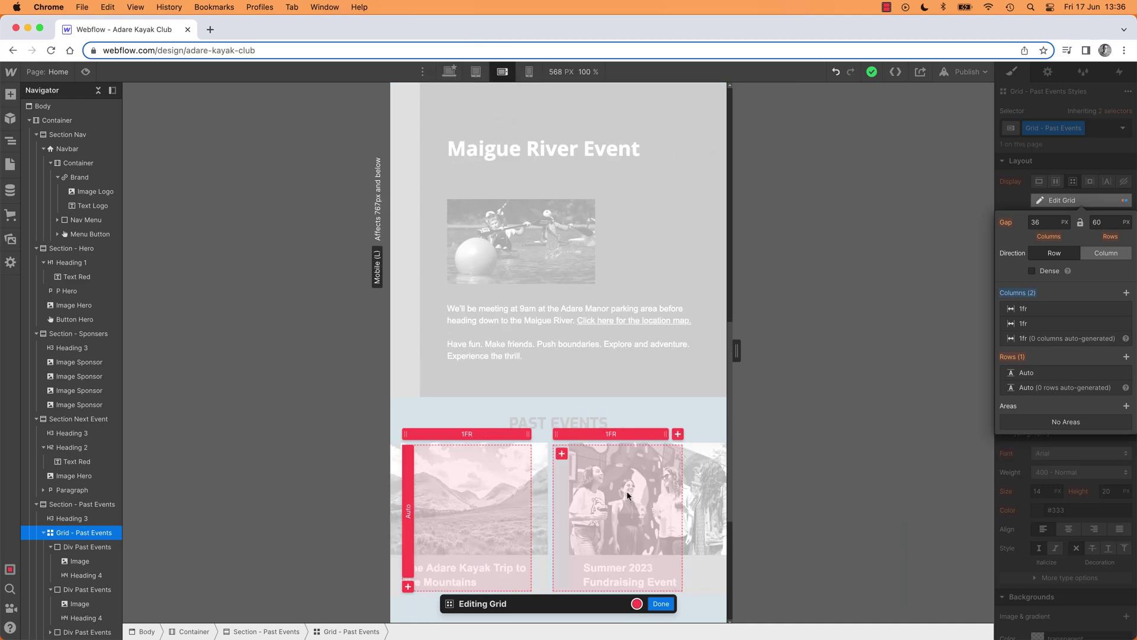
{"action": "left_click", "coordinate": [449, 72]}
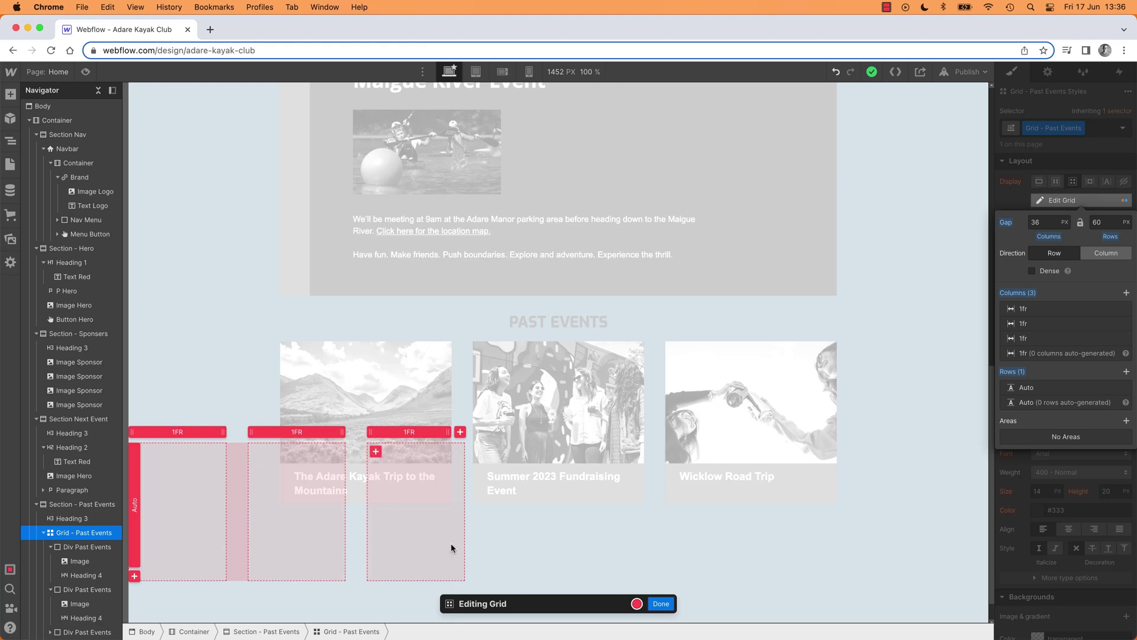
- Reopen Edit Grid and step through desktop, tablet, mobile landscape and mobile portrait breakpoints
{"action": "left_click", "coordinate": [662, 604]}
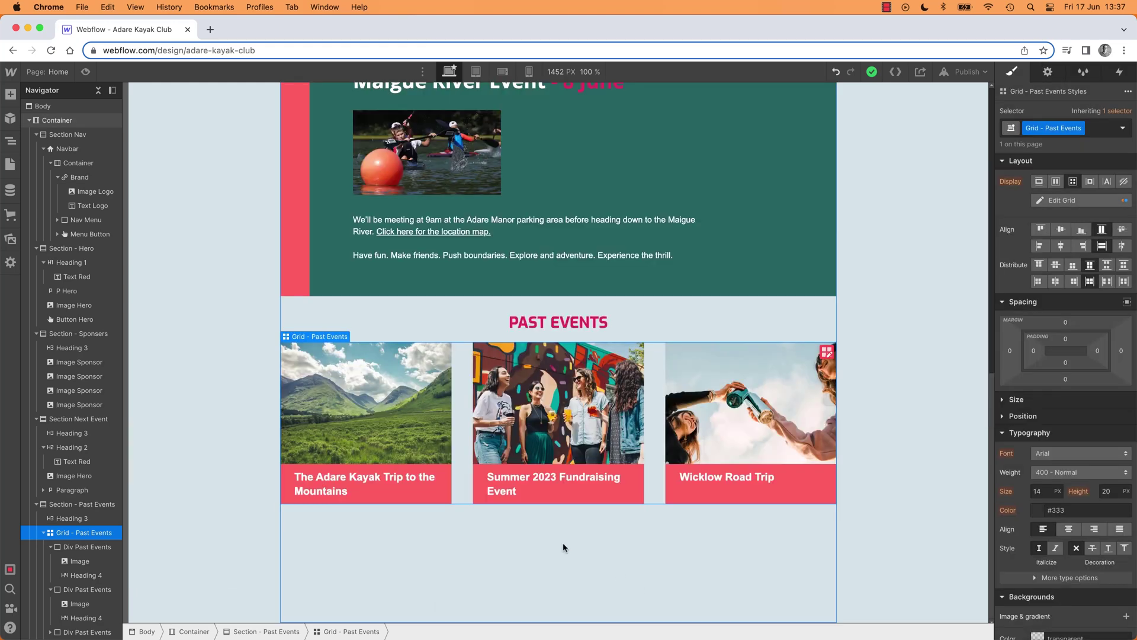
{"action": "left_click", "coordinate": [474, 71]}
{"action": "left_click", "coordinate": [455, 72]}
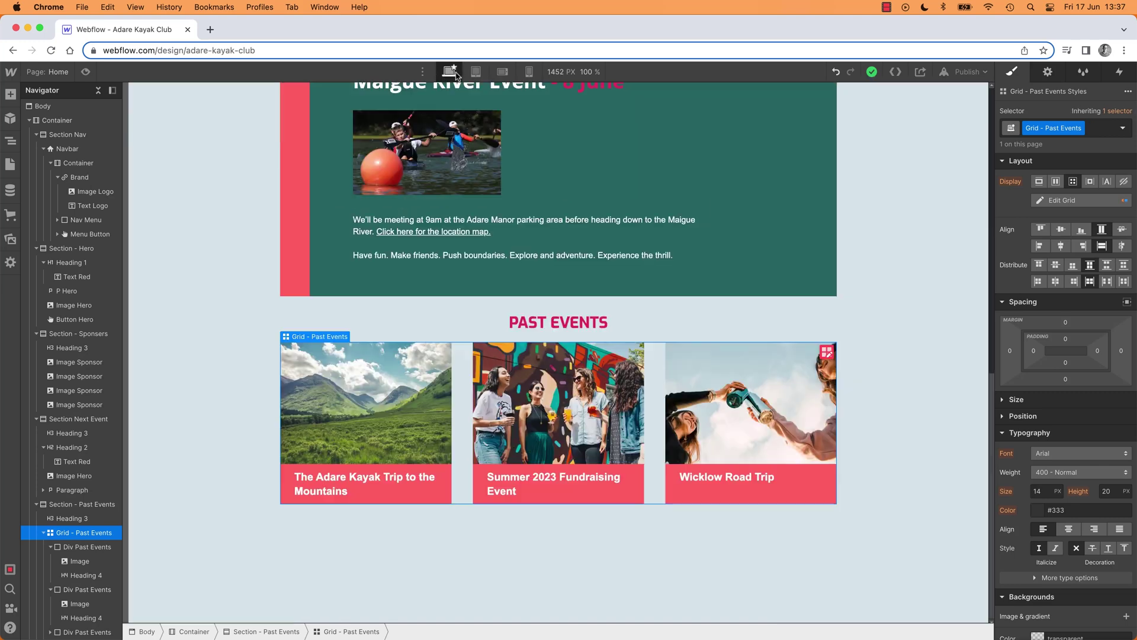
{"action": "left_click", "coordinate": [1062, 200]}
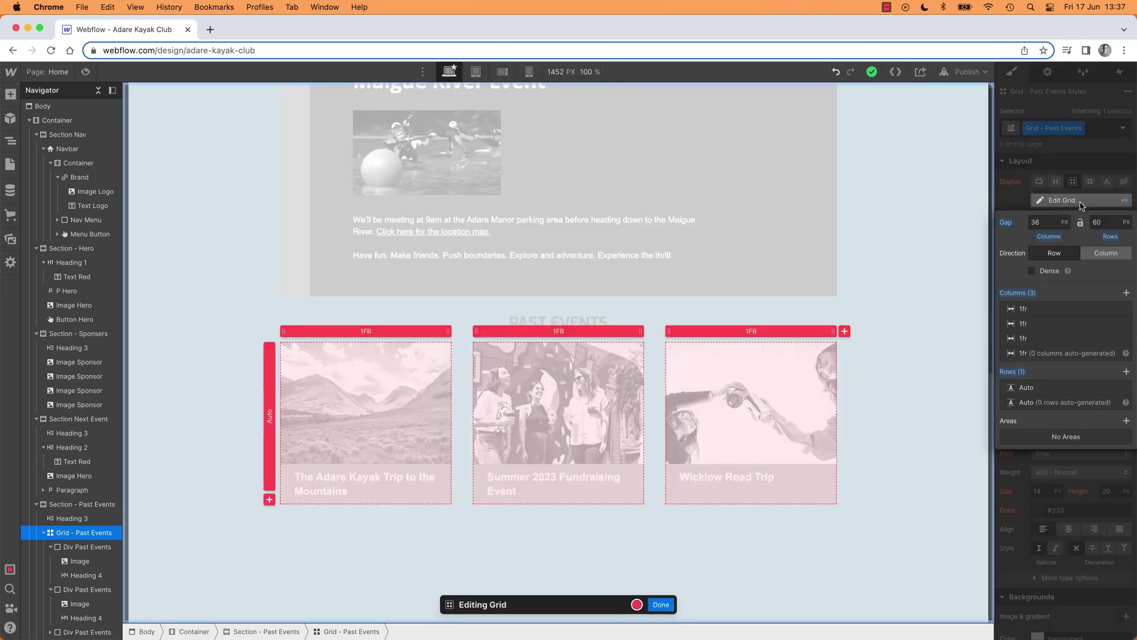
{"action": "left_click", "coordinate": [476, 73]}
{"action": "left_click", "coordinate": [502, 72]}
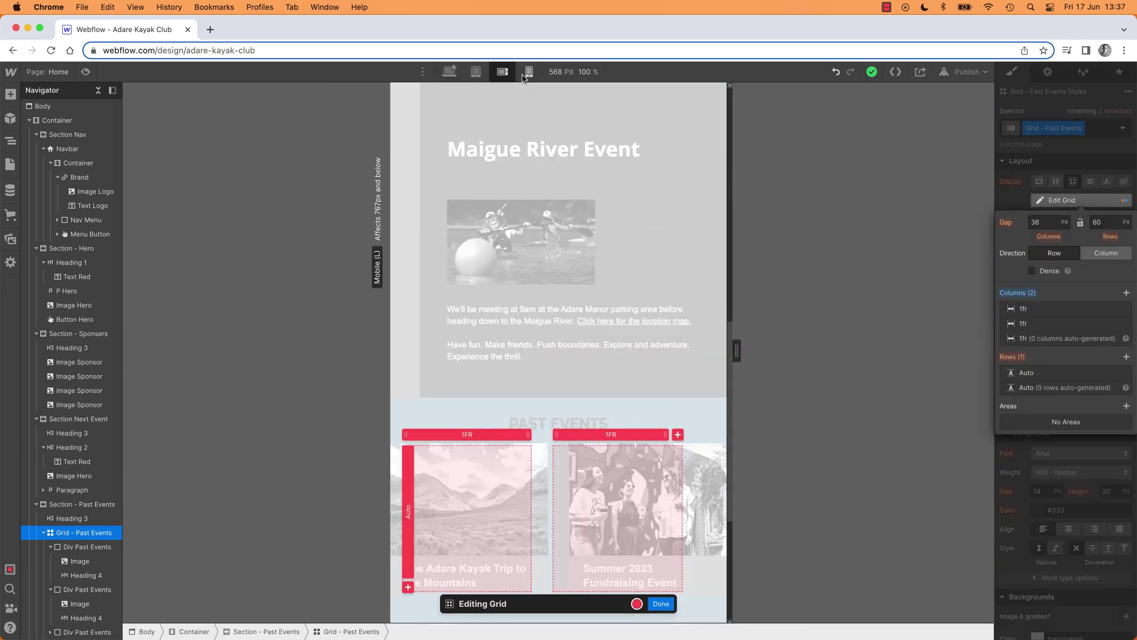
{"action": "left_click", "coordinate": [529, 72]}
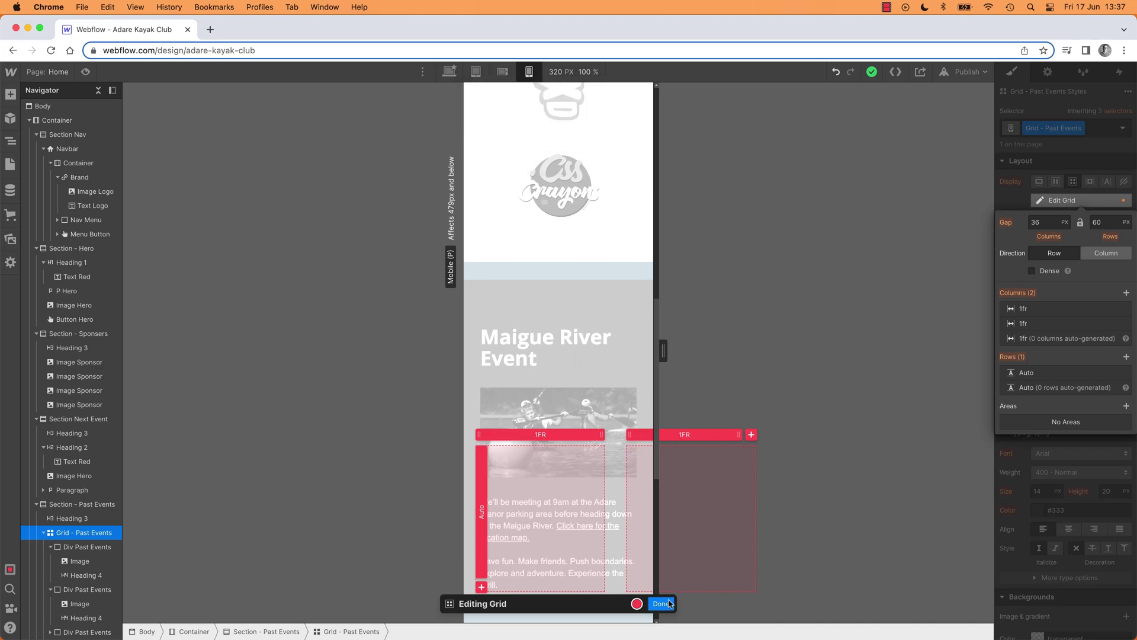
- At mobile portrait, delete the second 1fr column so the grid has a single column
{"action": "left_click", "coordinate": [661, 603]}
{"action": "left_click", "coordinate": [1105, 201]}
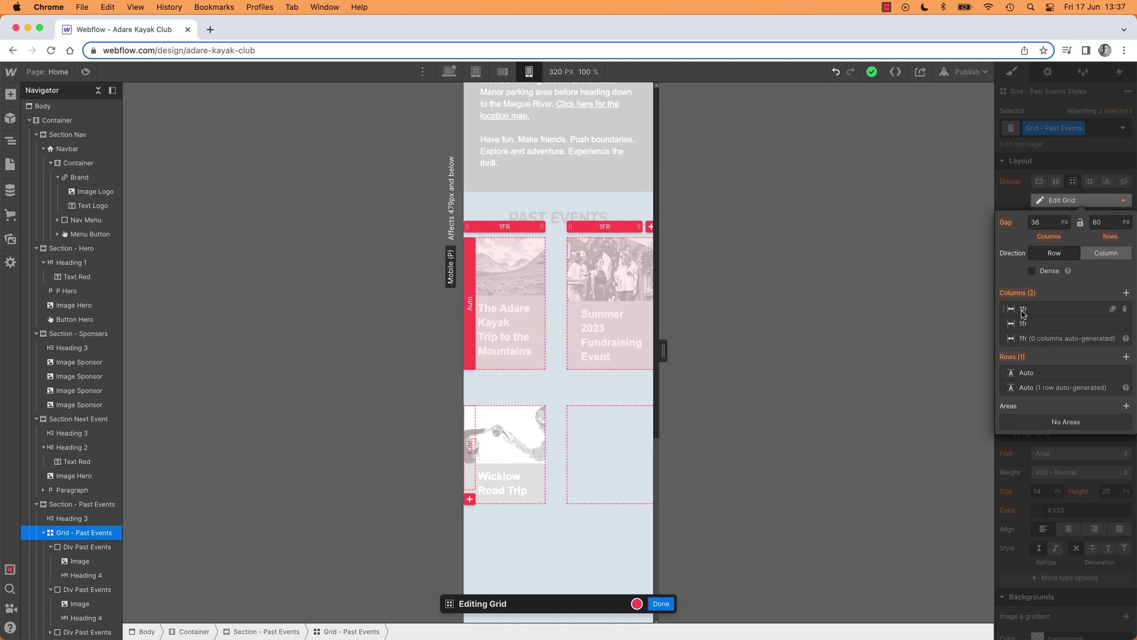
{"action": "left_click", "coordinate": [1124, 323]}
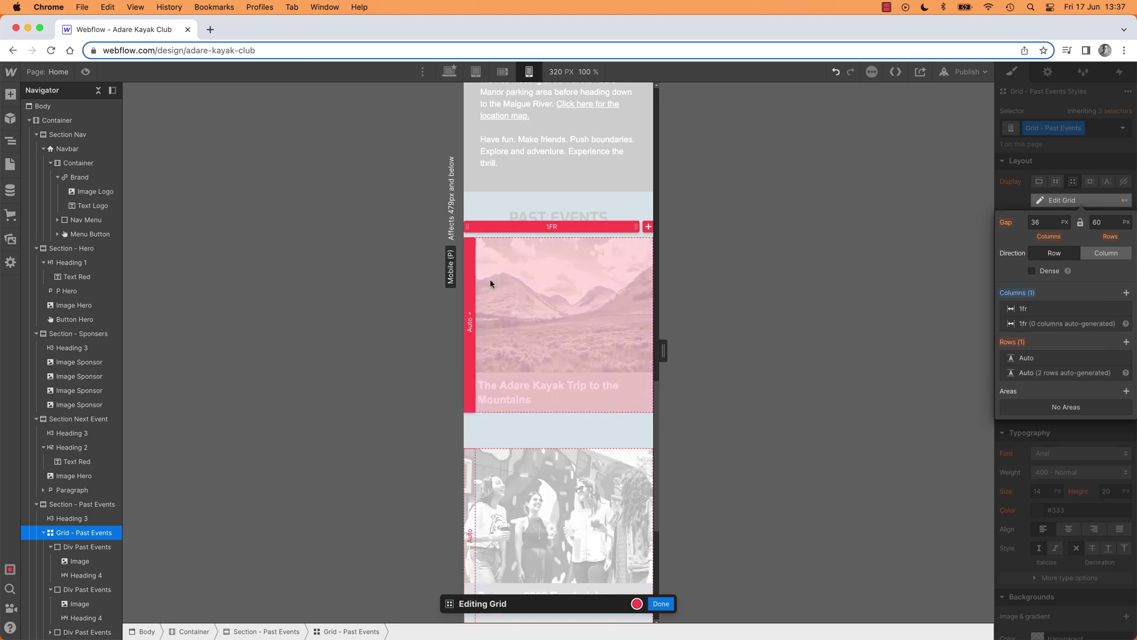
{"action": "scroll", "coordinate": [559, 478], "scroll_direction": "down", "scroll_amount": 5}
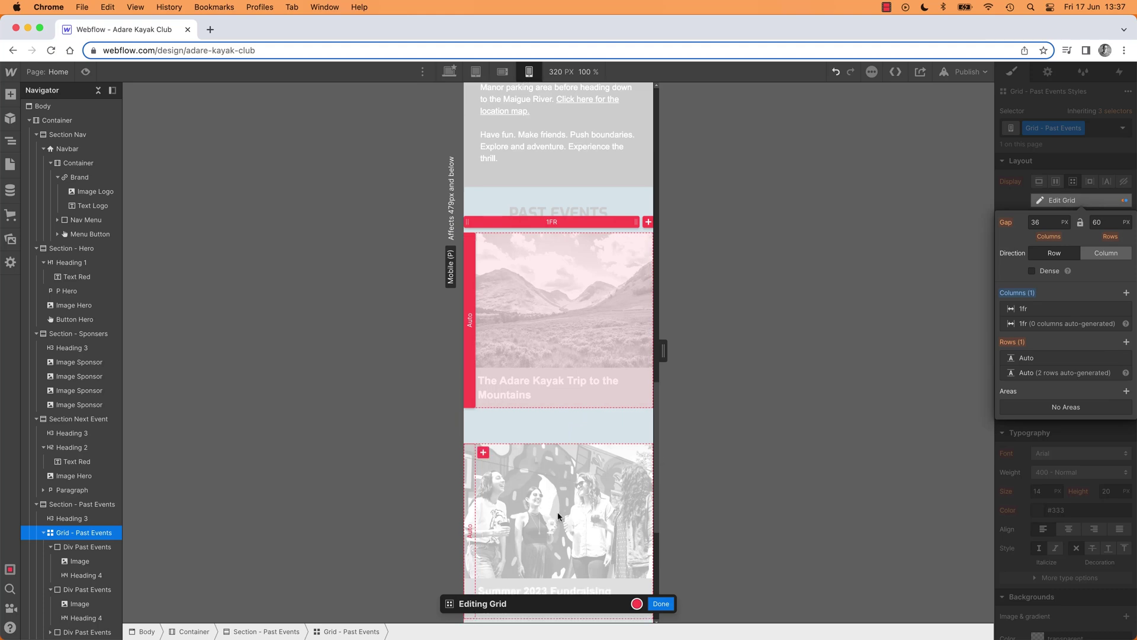
- Close grid editing, preview and narrow the page to 290 px to confirm cards stack full-width
{"action": "scroll", "coordinate": [556, 519], "scroll_direction": "up", "scroll_amount": 6}
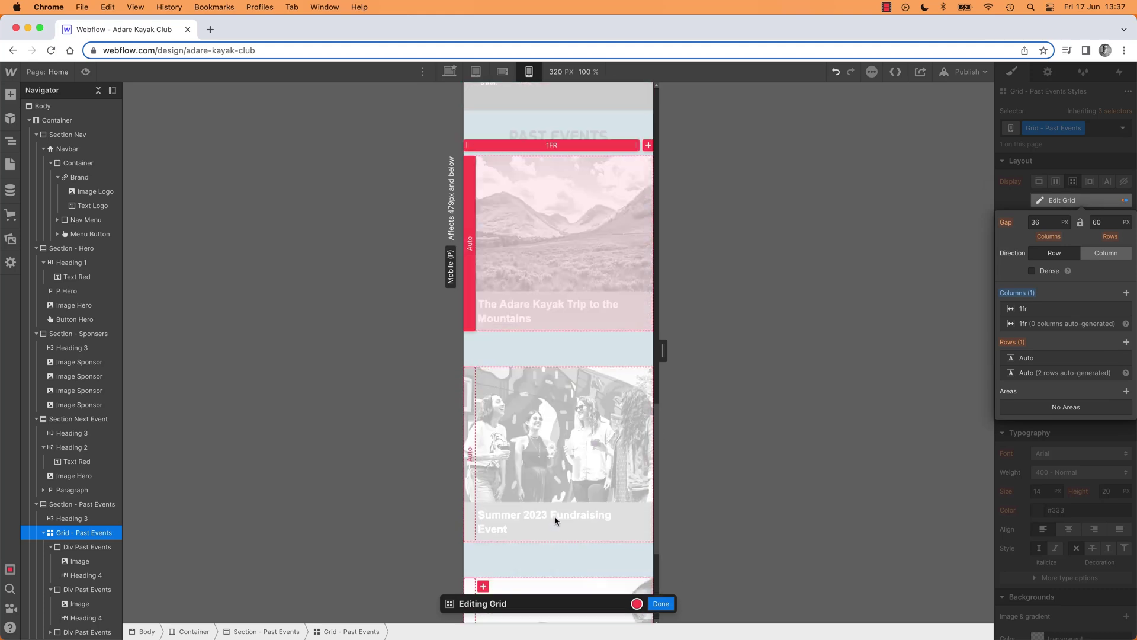
{"action": "left_click", "coordinate": [659, 603]}
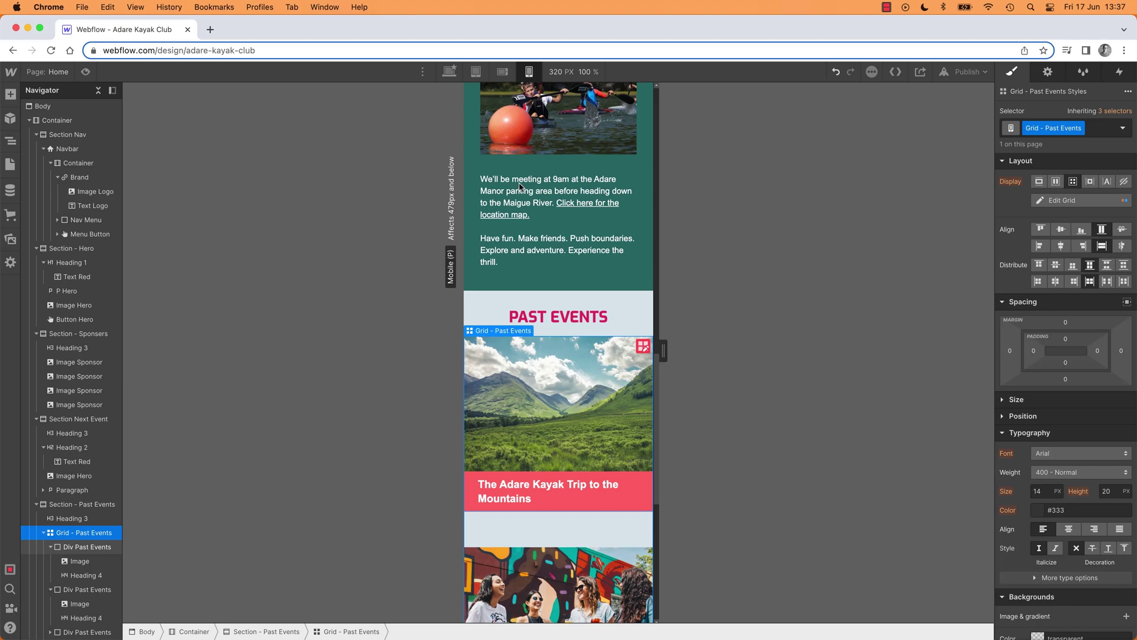
{"action": "left_click", "coordinate": [86, 72]}
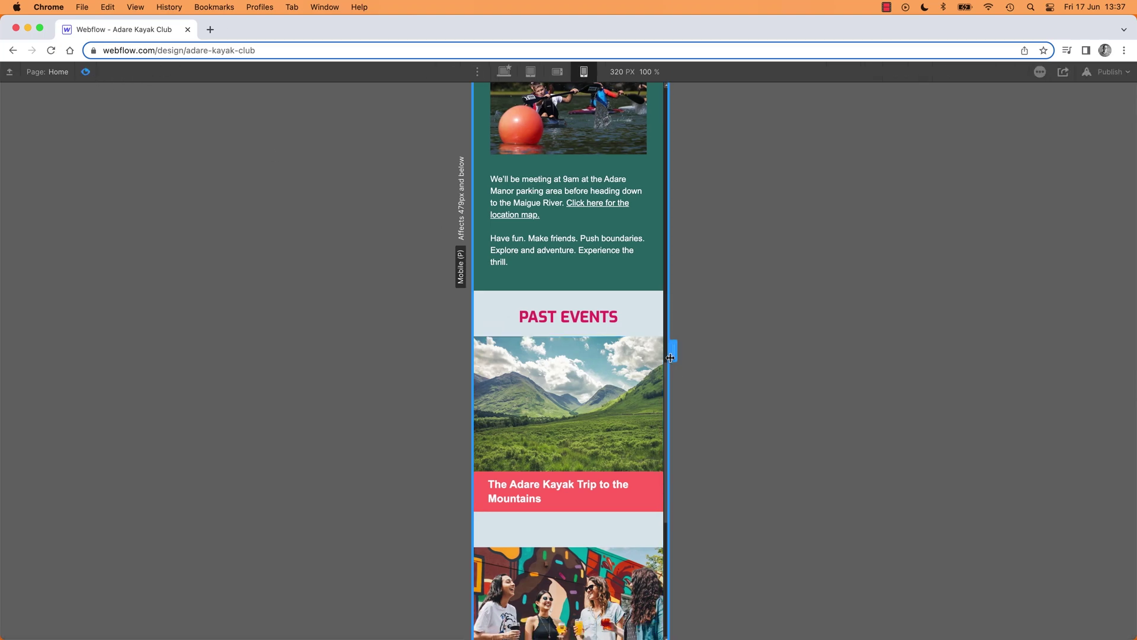
{"action": "left_click_drag", "start_coordinate": [670, 352], "coordinate": [663, 380]}
{"action": "scroll", "coordinate": [589, 510], "scroll_direction": "down", "scroll_amount": 5}
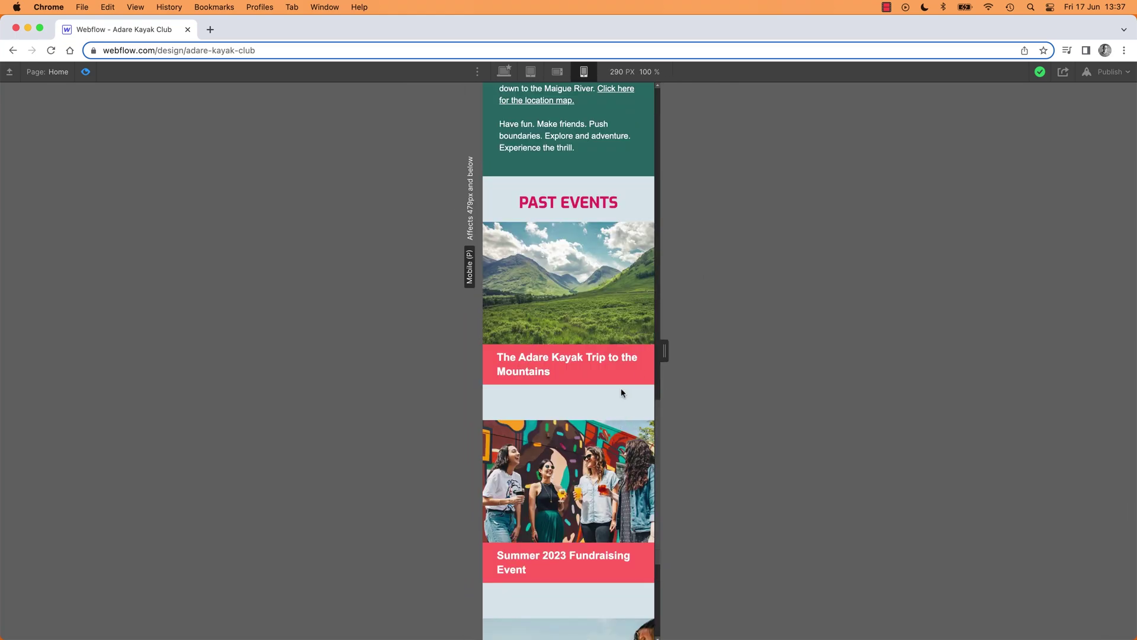
{"action": "scroll", "coordinate": [623, 393], "scroll_direction": "up", "scroll_amount": 3}
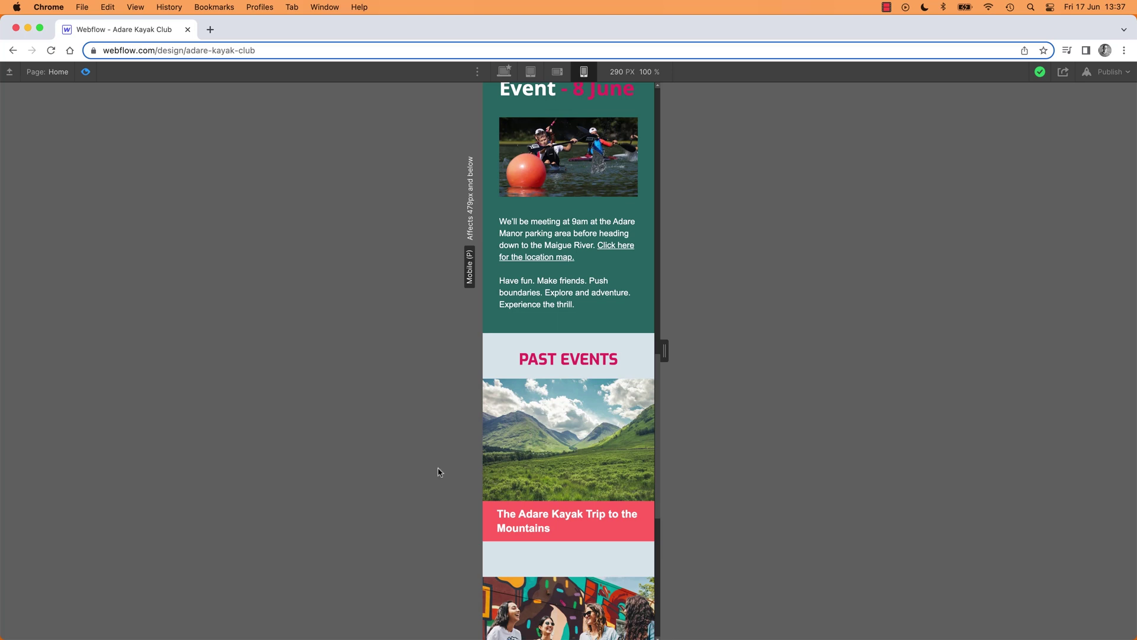
- Leave preview, open grid editing to inspect the tablet layout, then close it
{"action": "left_click", "coordinate": [85, 72]}
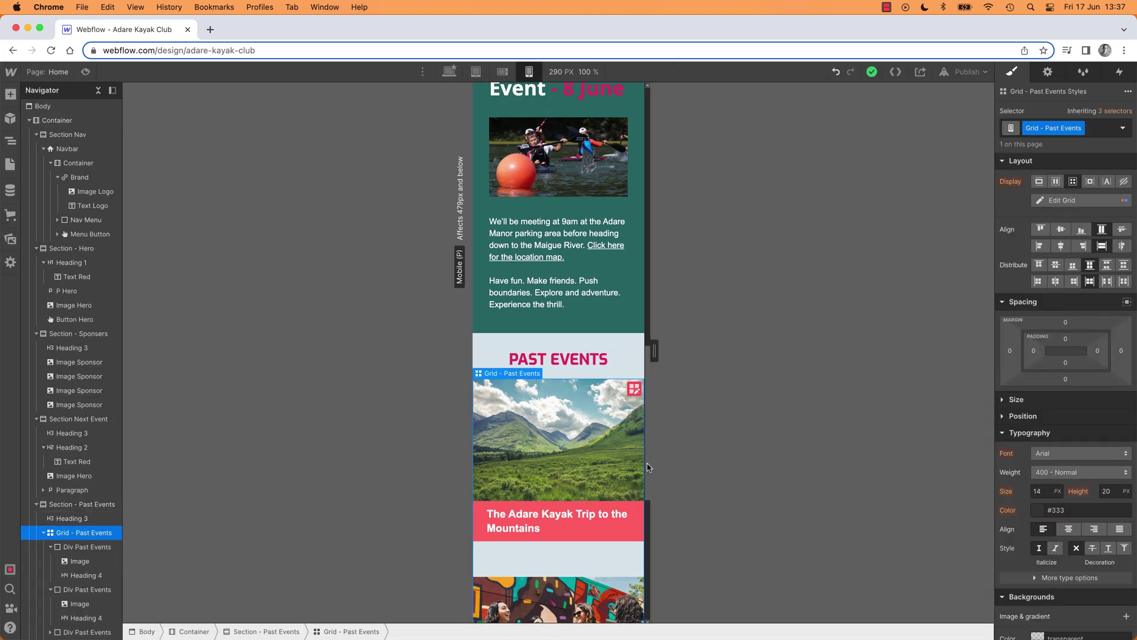
{"action": "scroll", "coordinate": [592, 498], "scroll_direction": "down", "scroll_amount": 2}
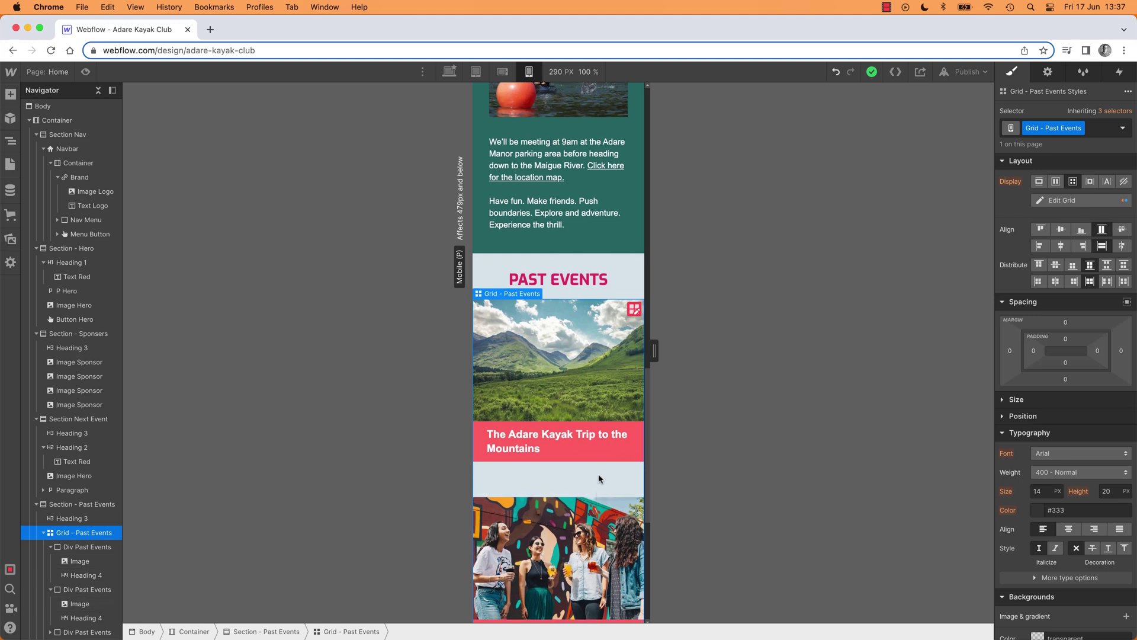
{"action": "left_click", "coordinate": [633, 308]}
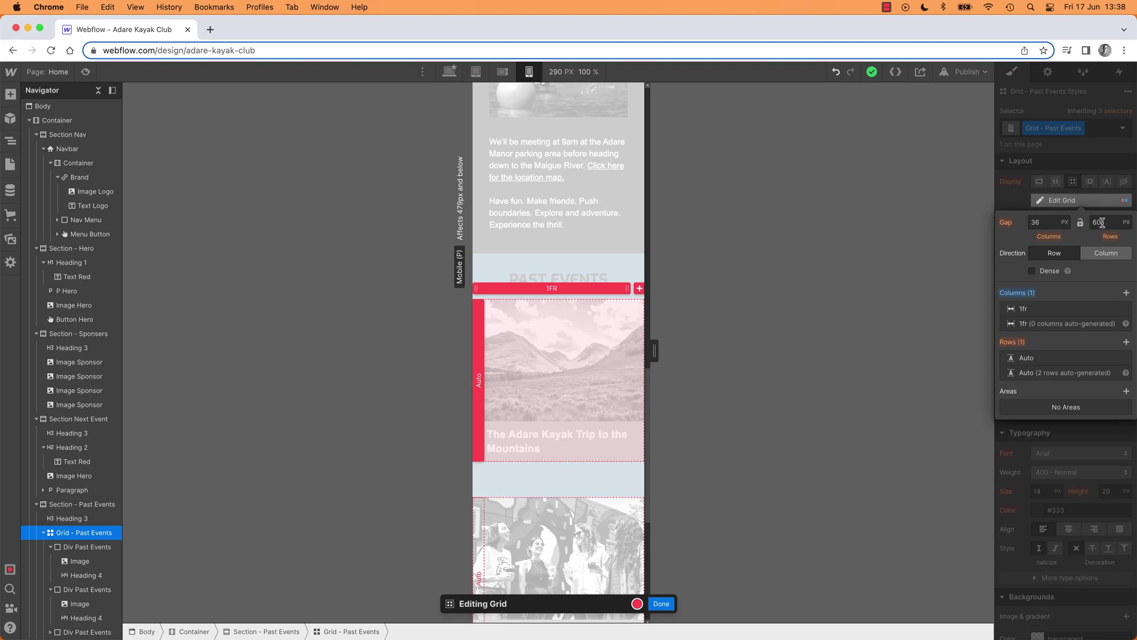
{"action": "left_click", "coordinate": [476, 72]}
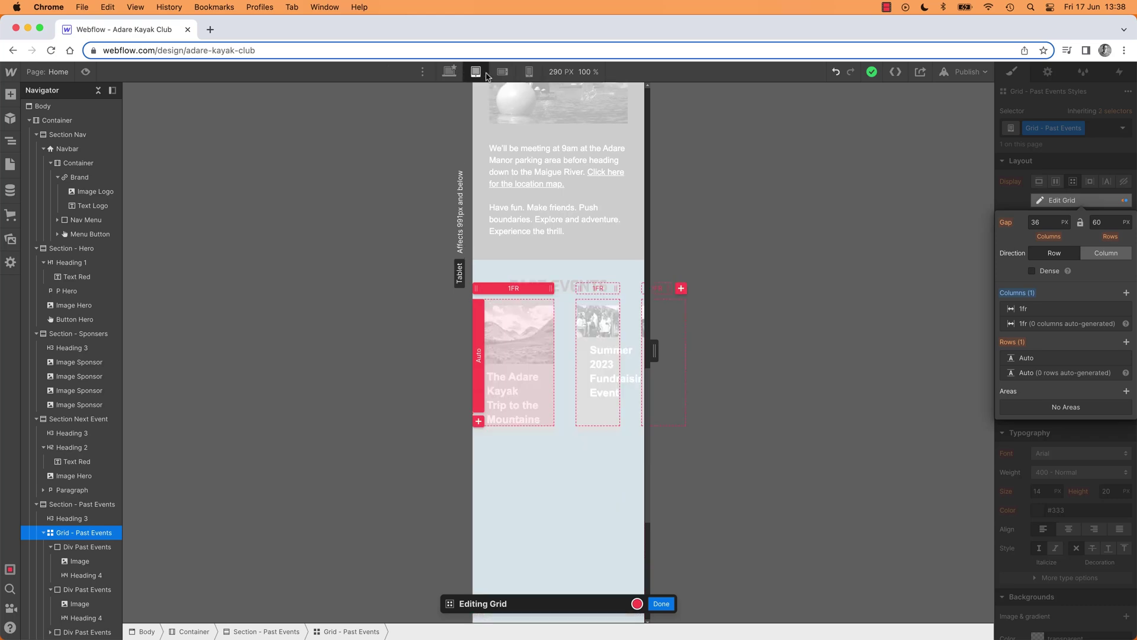
{"action": "left_click", "coordinate": [660, 603]}
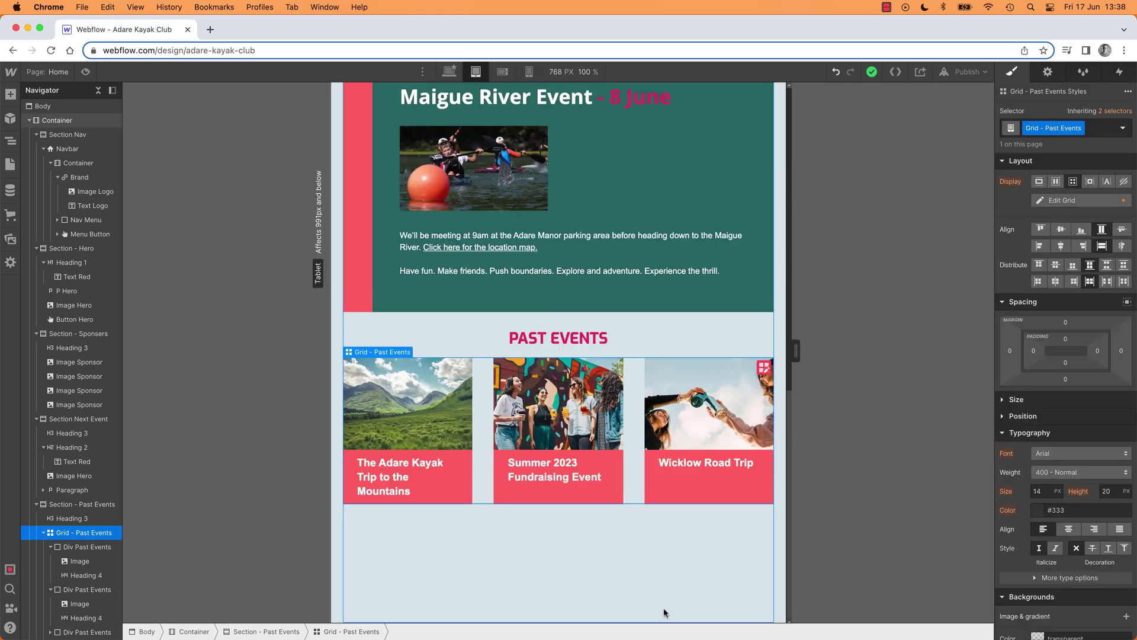
- Step from desktop through tablet to mobile landscape, where Wicklow Road Trip wraps below two cards
{"action": "left_click", "coordinate": [449, 72]}
{"action": "left_click", "coordinate": [476, 71]}
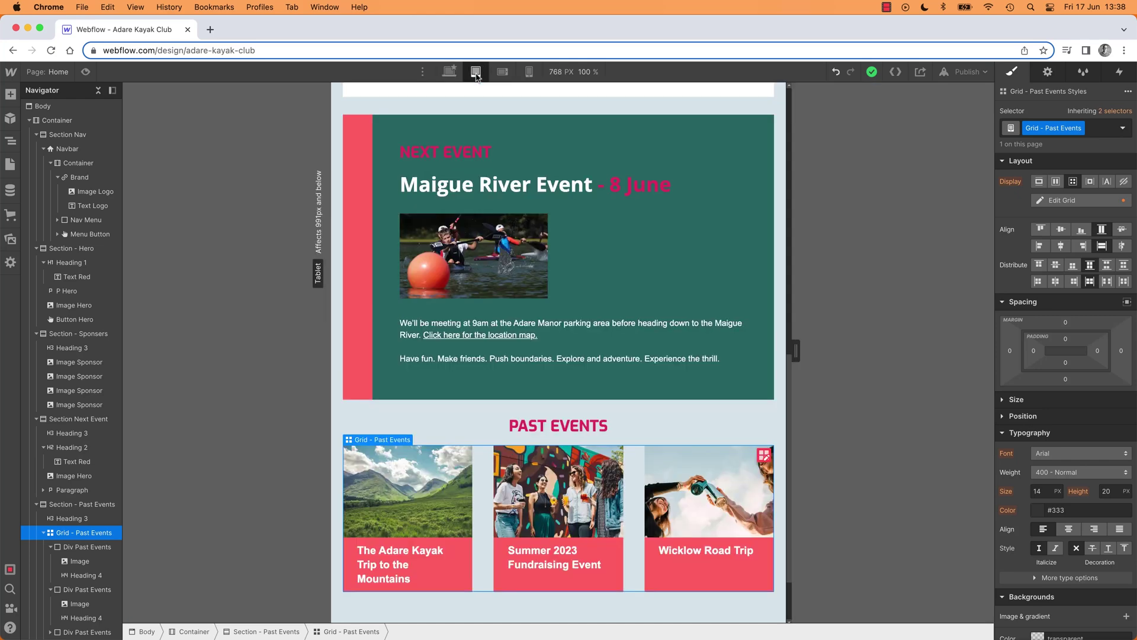
{"action": "left_click", "coordinate": [502, 72]}
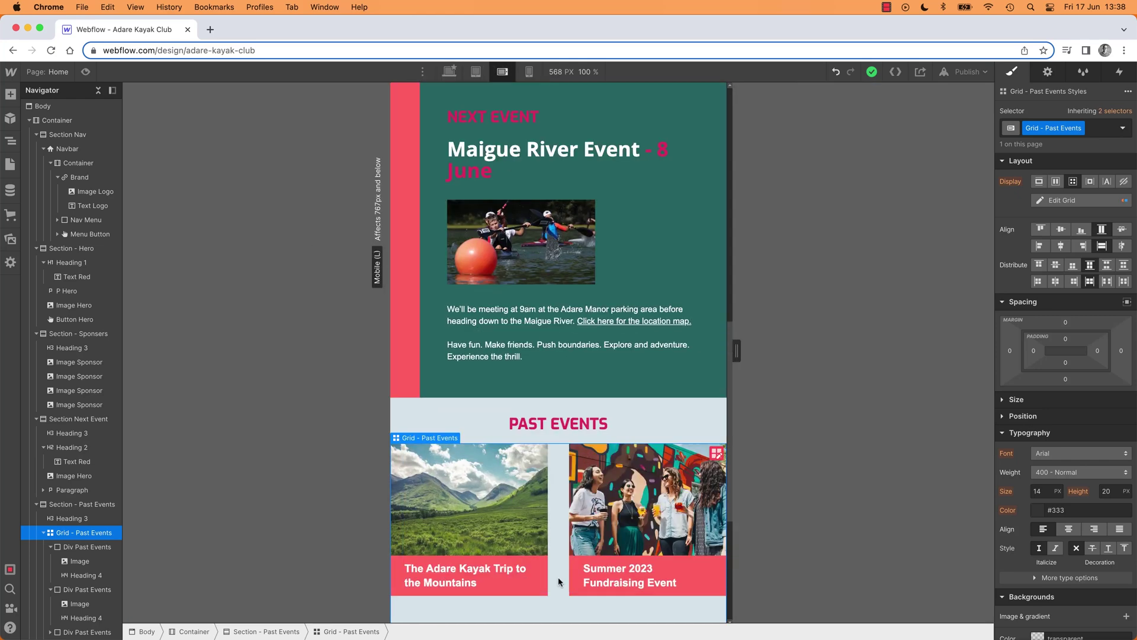
{"action": "scroll", "coordinate": [527, 154], "scroll_direction": "down", "scroll_amount": 5}
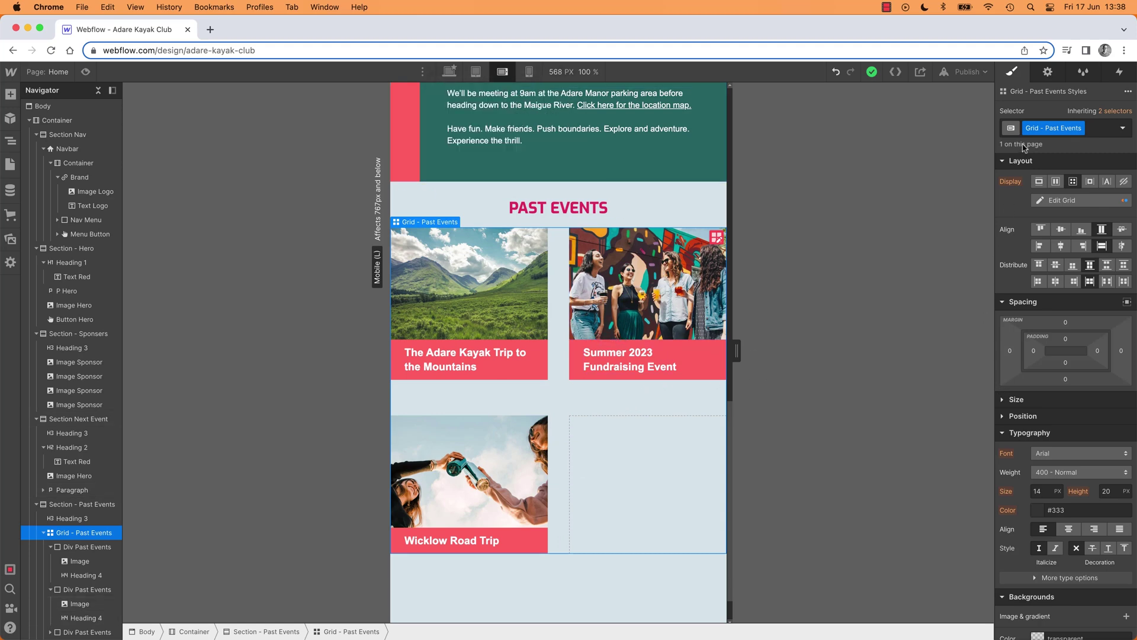
- In Edit Grid, set the row gap and column gap to 20 px each, then close the editor
{"action": "left_click", "coordinate": [1067, 201]}
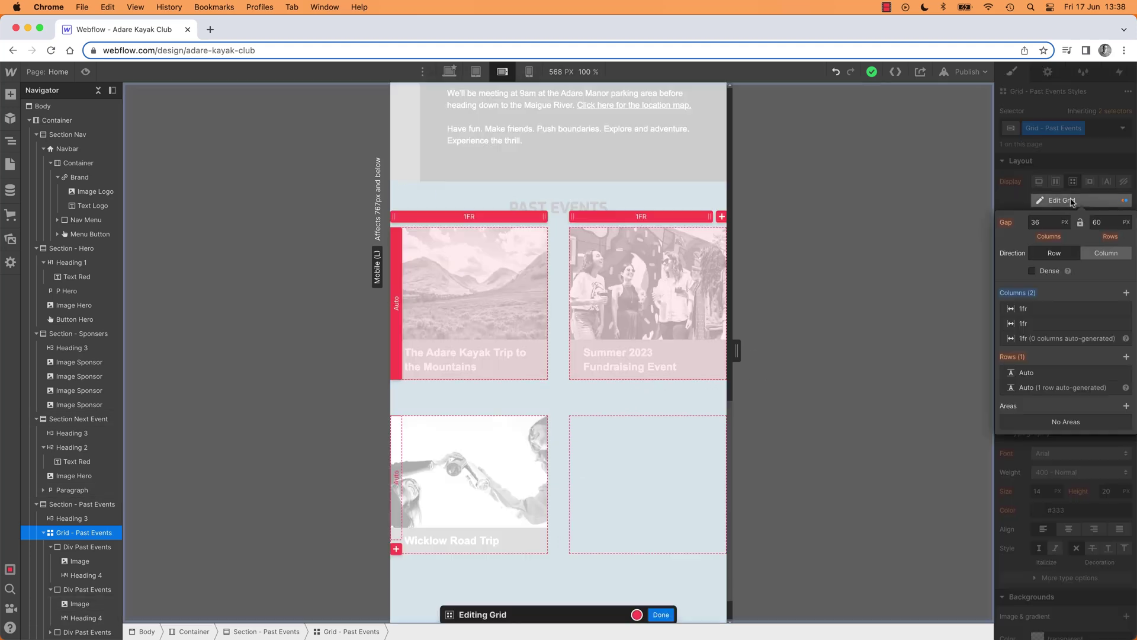
{"action": "left_click", "coordinate": [1109, 221]}
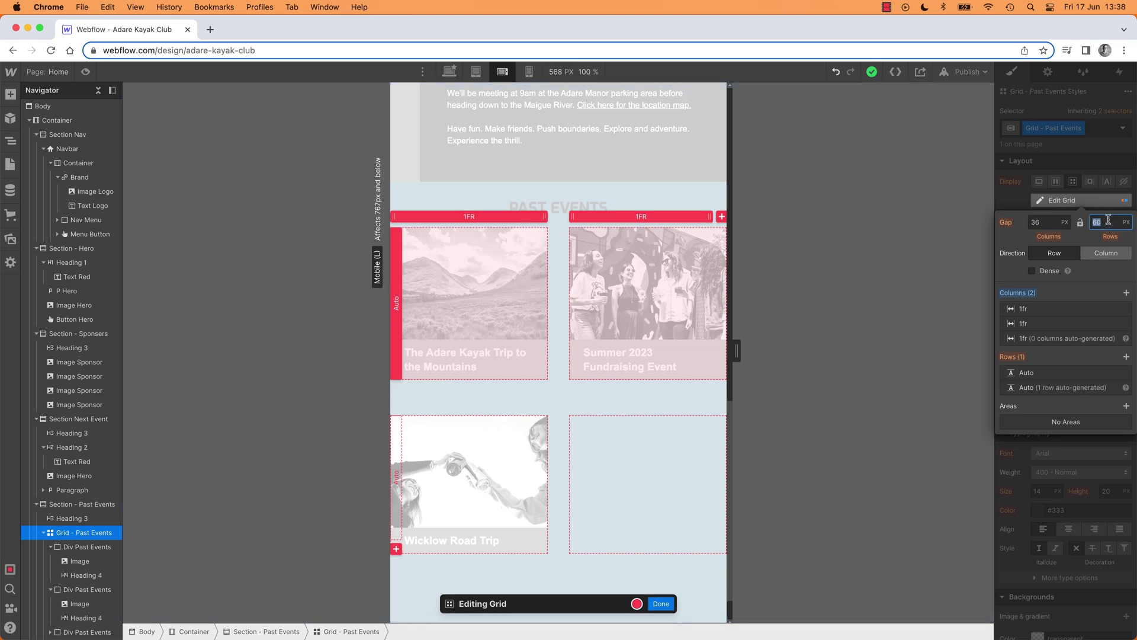
{"action": "type", "text": "50"}
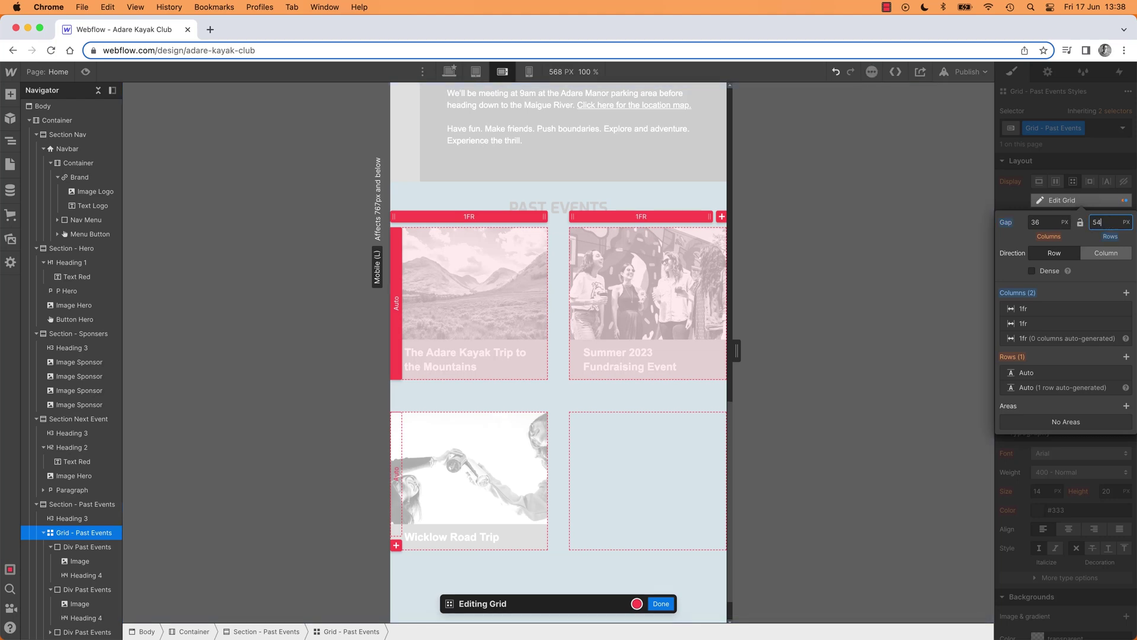
{"action": "key", "text": "shift+Down"}
{"action": "key", "text": "shift+Down"}
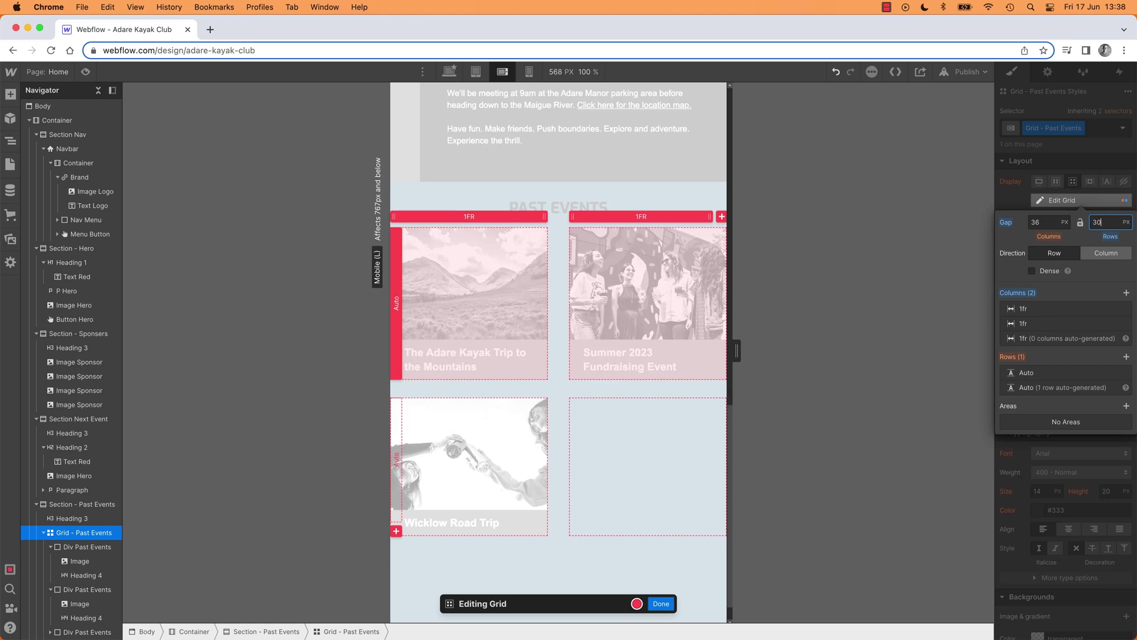
{"action": "key", "text": "shift+Down"}
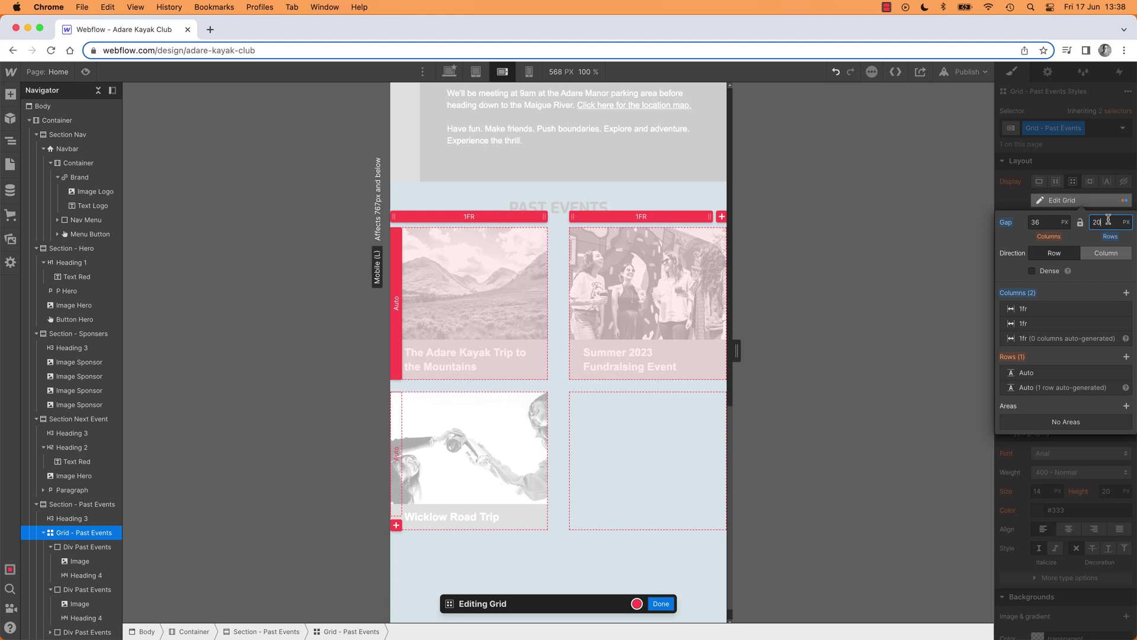
{"action": "left_click", "coordinate": [1064, 224]}
{"action": "type", "text": "20"}
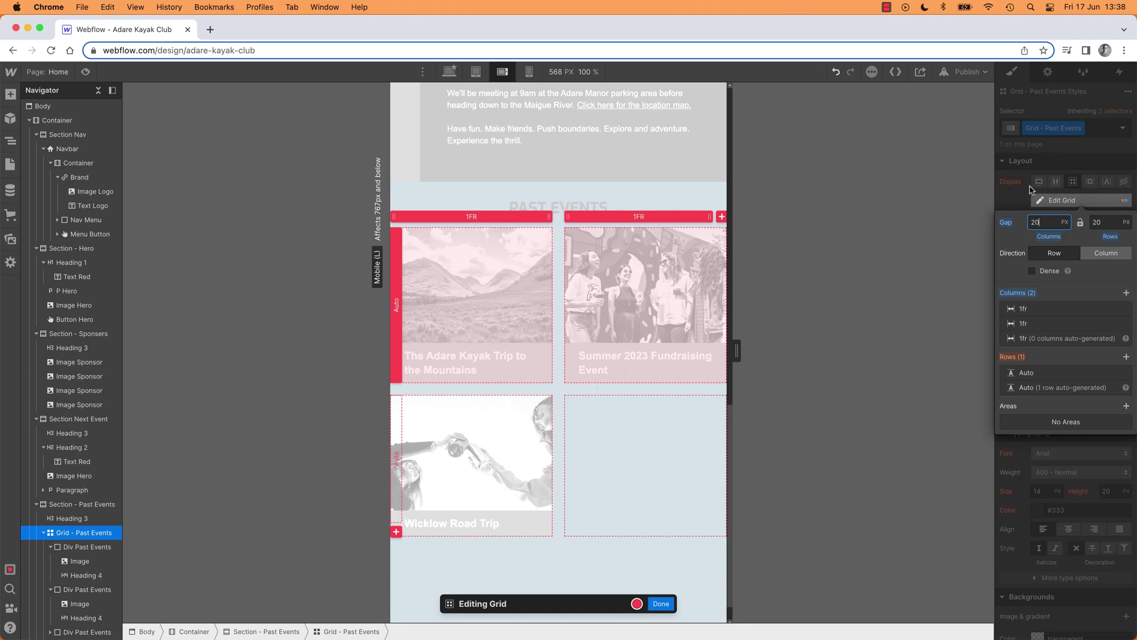
{"action": "left_click", "coordinate": [1016, 200]}
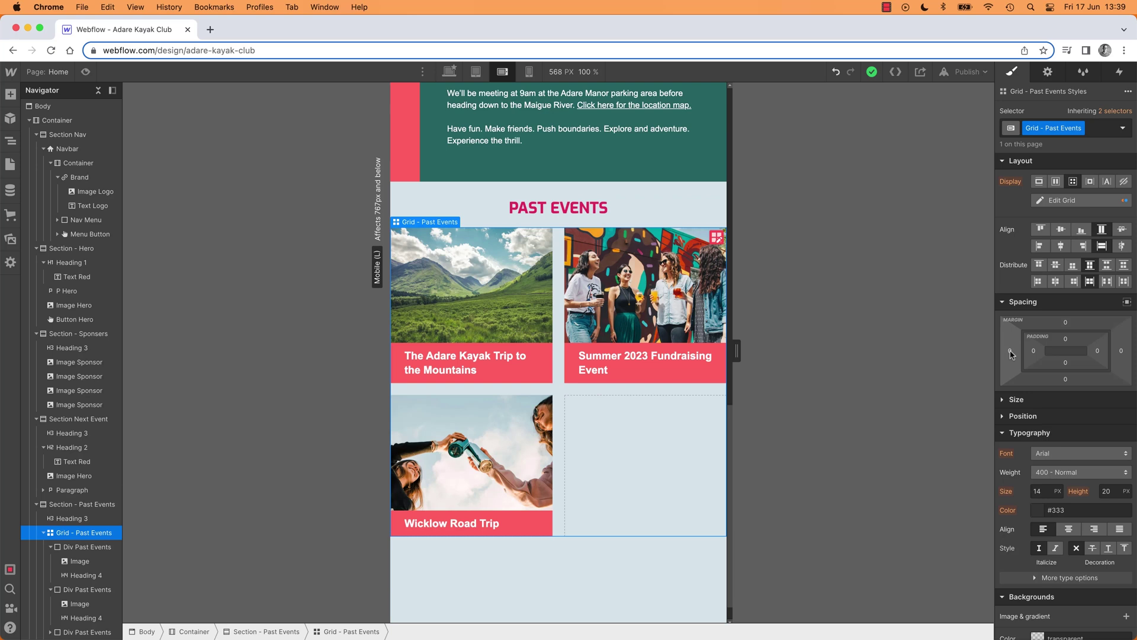
- Adjust the grid's side margin and briefly reopen the grid settings to recheck the gaps
{"action": "mouse_move", "coordinate": [1011, 354]}
{"action": "left_mouse_down"}
{"action": "mouse_move", "coordinate": [1027, 351]}
{"action": "mouse_move", "coordinate": [992, 353]}
{"action": "left_mouse_up"}
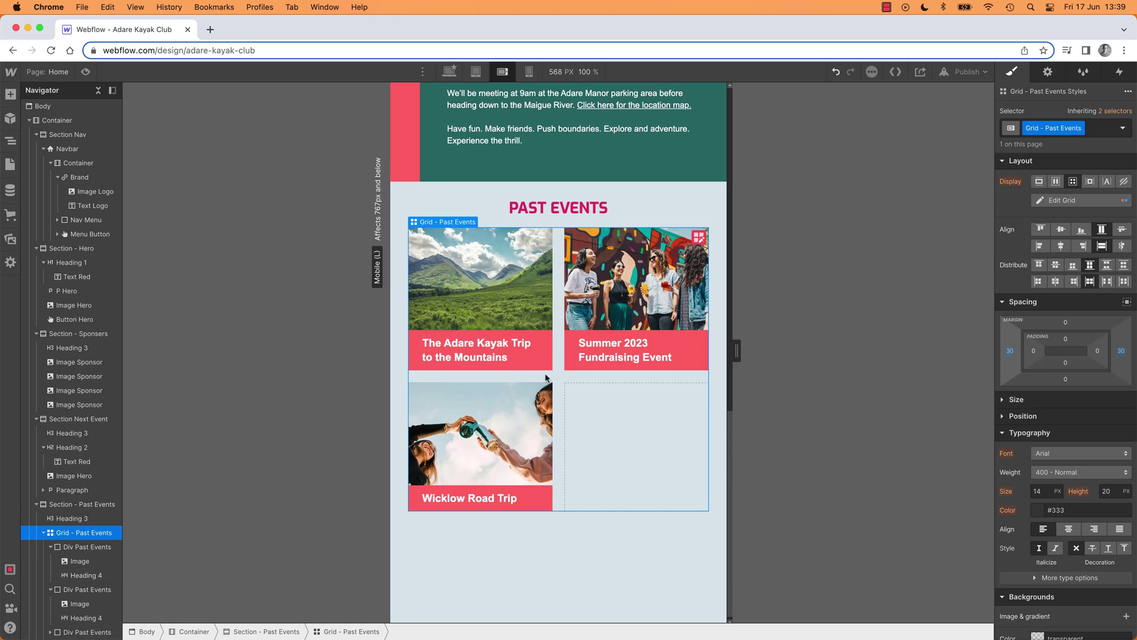
{"action": "left_click", "coordinate": [1060, 200]}
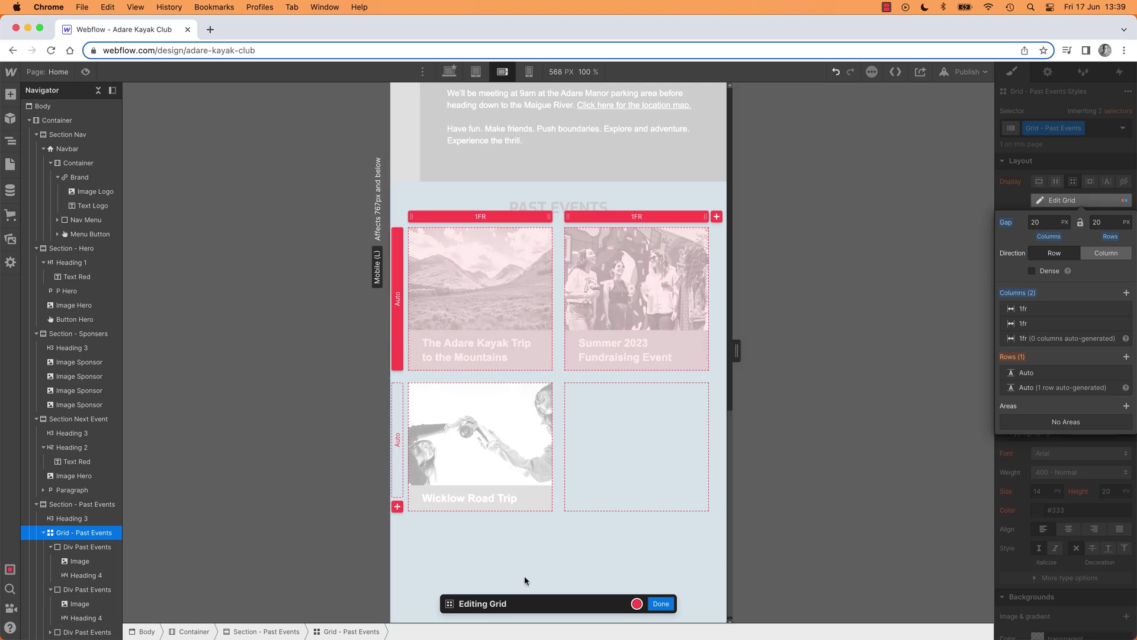
{"action": "left_click", "coordinate": [661, 604]}
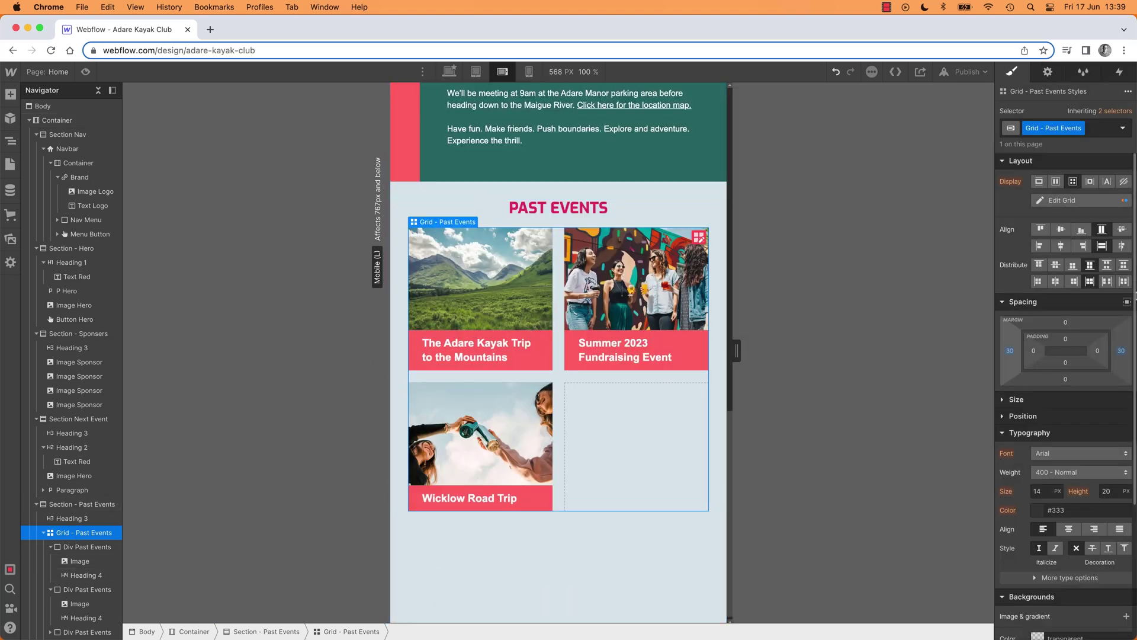
- Set the grid's left and right margins to 20 px each
{"action": "left_click", "coordinate": [1009, 352]}
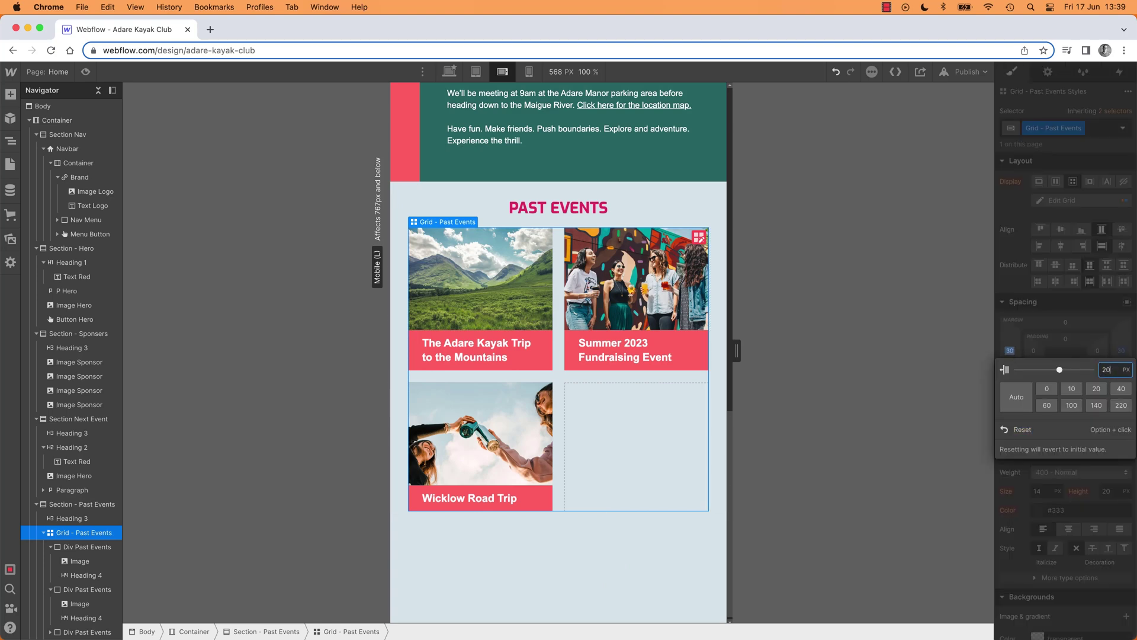
{"action": "key", "text": "Return"}
{"action": "left_click", "coordinate": [1121, 350]}
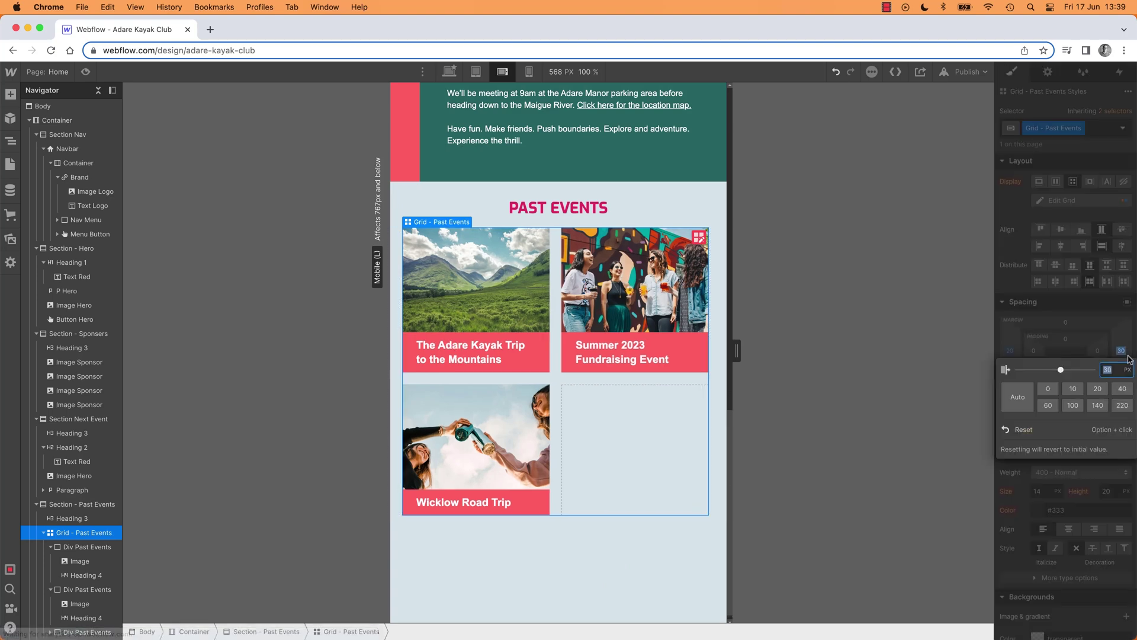
{"action": "type", "text": "20"}
{"action": "key", "text": "Return"}
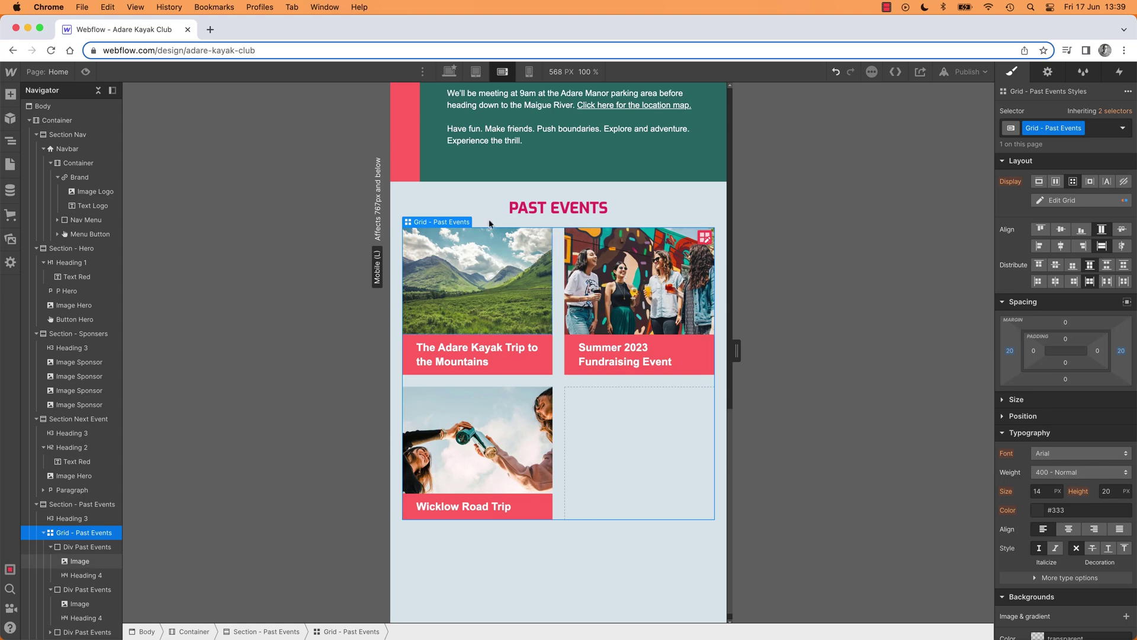
- At the 320 px Mobile Portrait breakpoint, set the grid's left and right margins to 0
{"action": "left_click", "coordinate": [529, 72]}
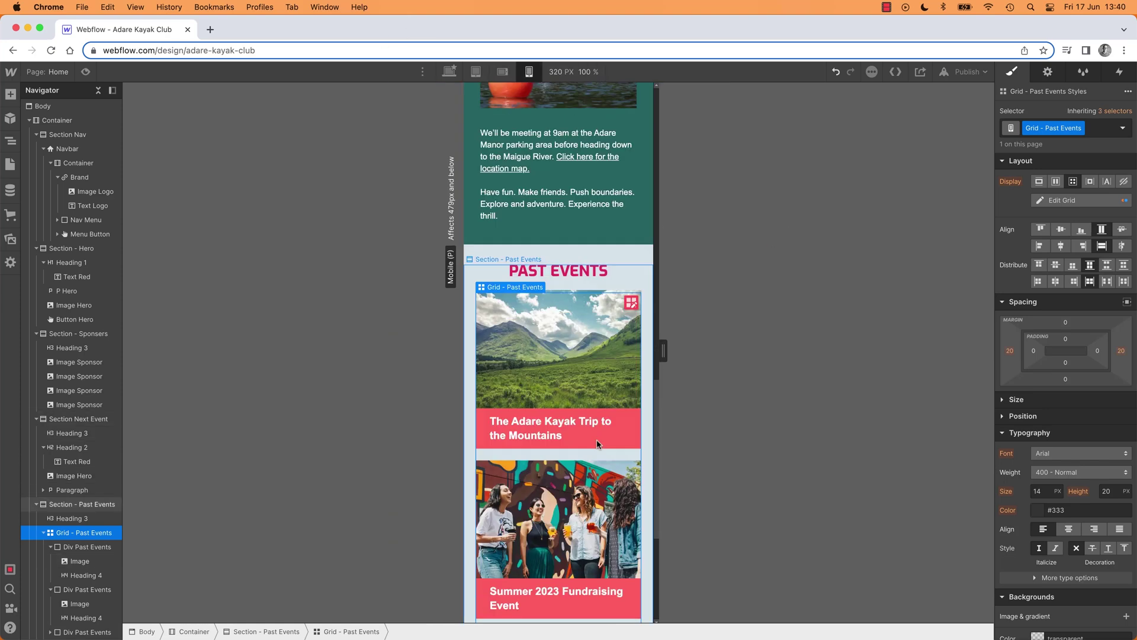
{"action": "scroll", "coordinate": [597, 443], "scroll_direction": "down", "scroll_amount": 3}
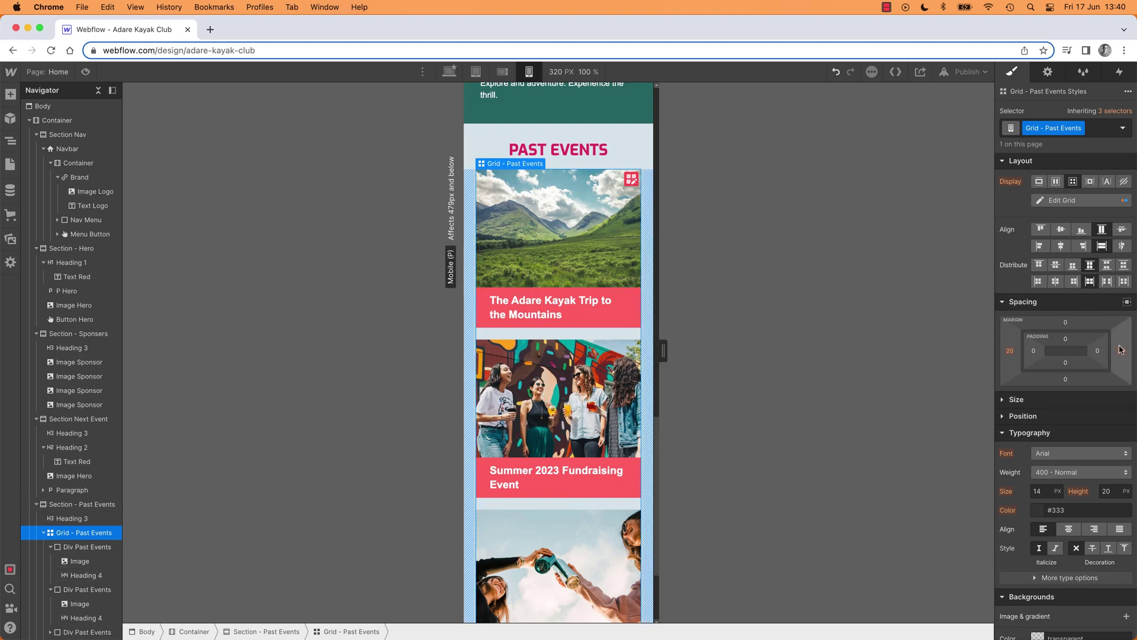
{"action": "left_click", "coordinate": [1010, 351]}
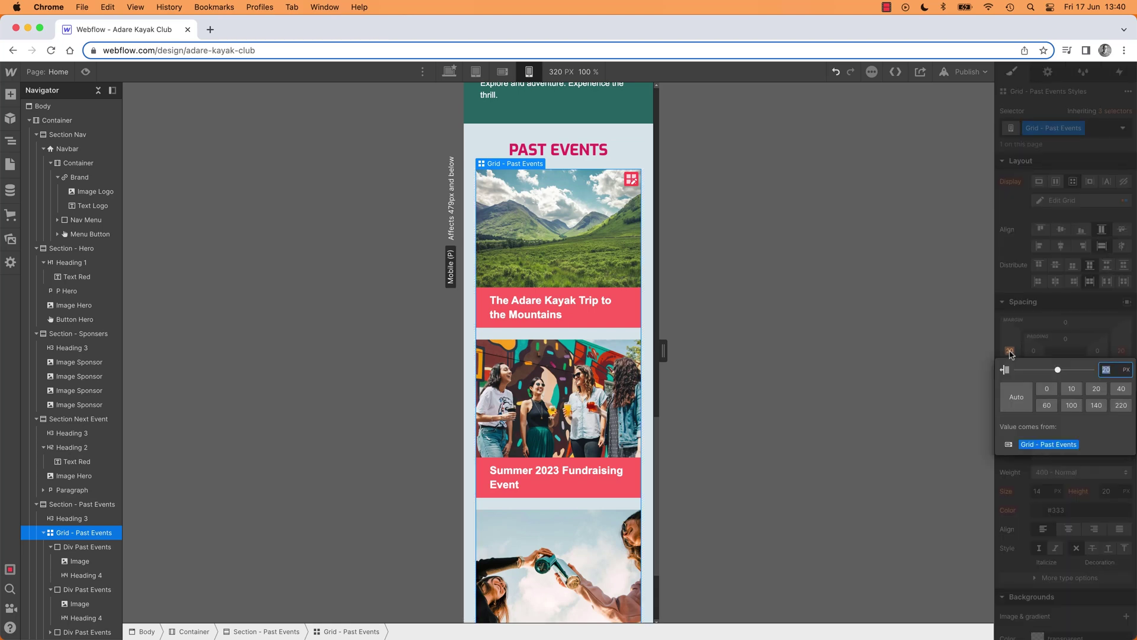
{"action": "type", "text": "0"}
{"action": "key", "text": "Return"}
{"action": "left_click", "coordinate": [1121, 351]}
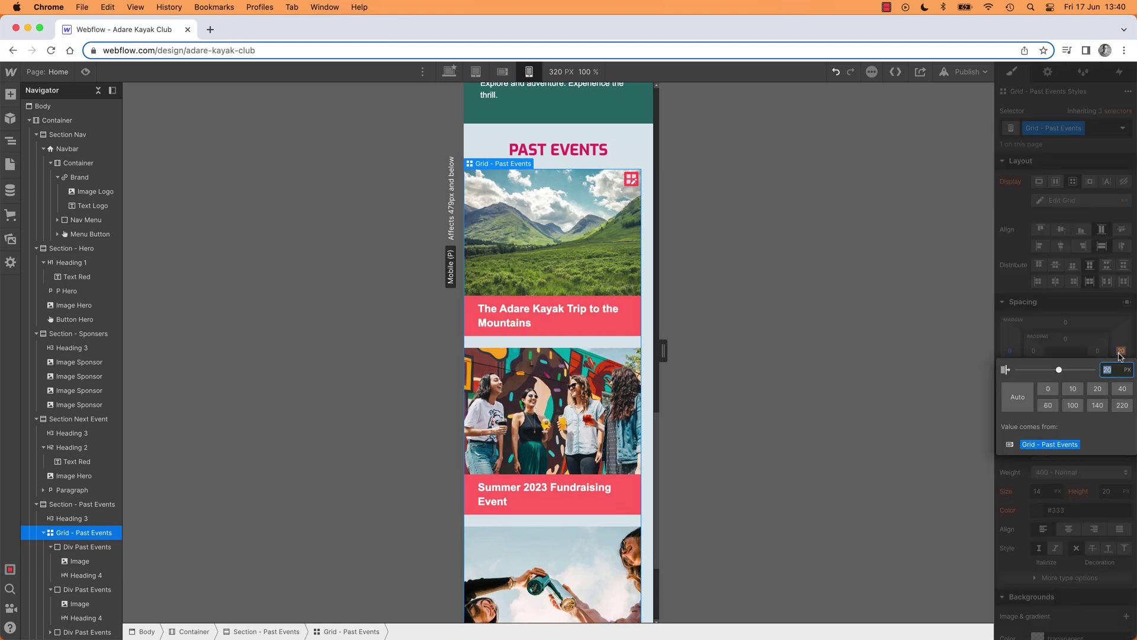
{"action": "type", "text": "0"}
{"action": "key", "text": "Return"}
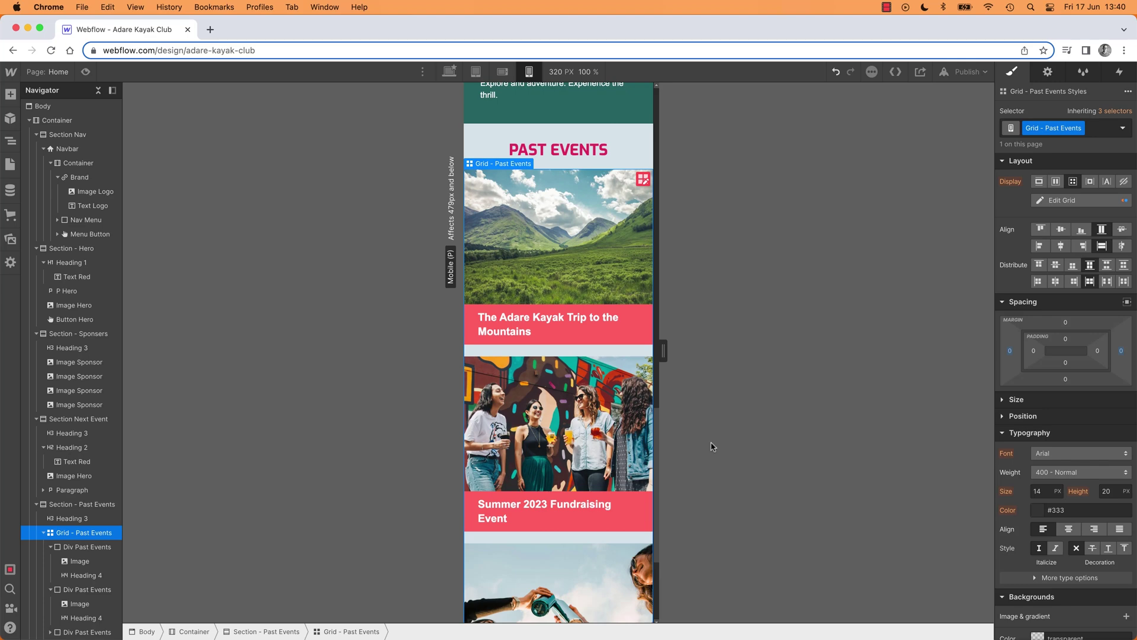
{"action": "scroll", "coordinate": [613, 456], "scroll_direction": "down", "scroll_amount": 3}
{"action": "scroll", "coordinate": [613, 456], "scroll_direction": "up", "scroll_amount": 12}
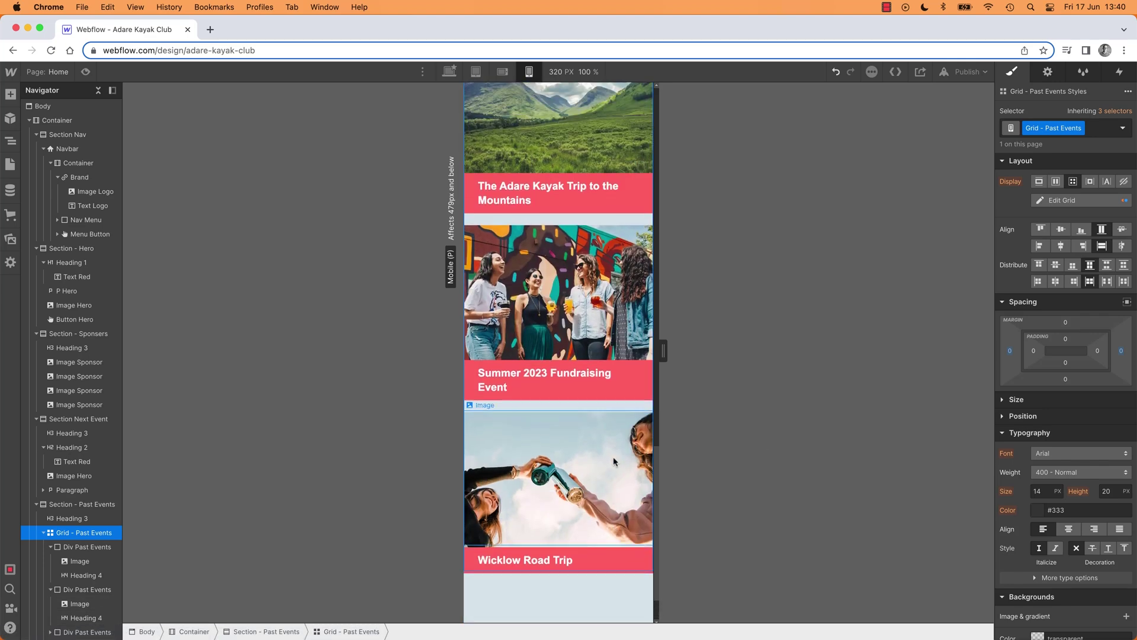
{"action": "scroll", "coordinate": [340, 292], "scroll_direction": "down", "scroll_amount": 10}
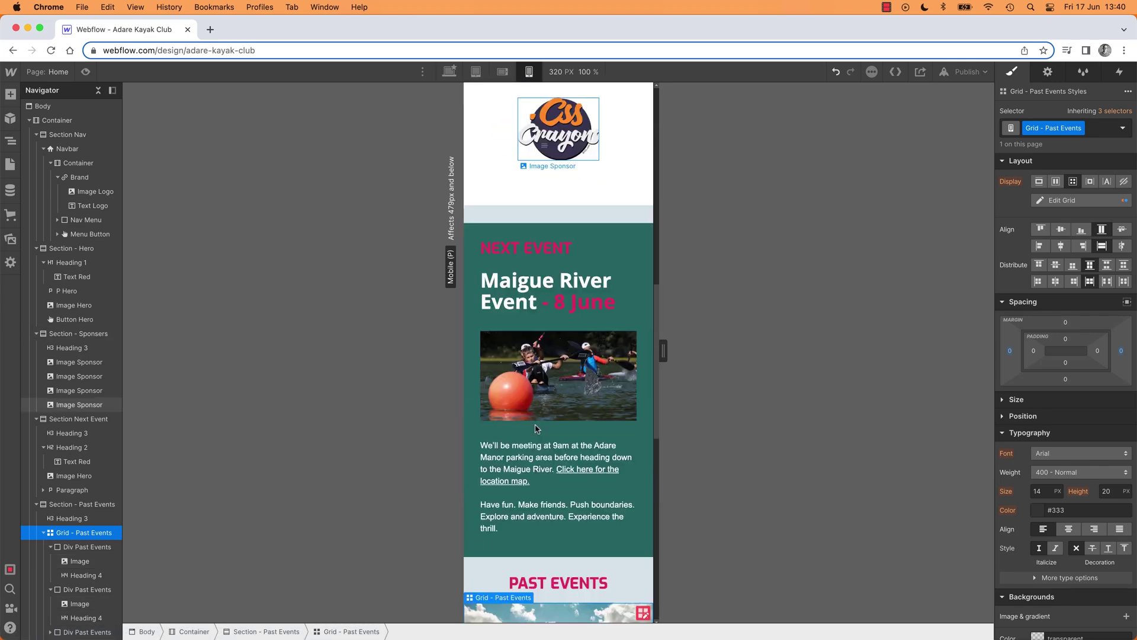
- Preview the page and widen the canvas to 1374 px desktop width
{"action": "left_click", "coordinate": [85, 72]}
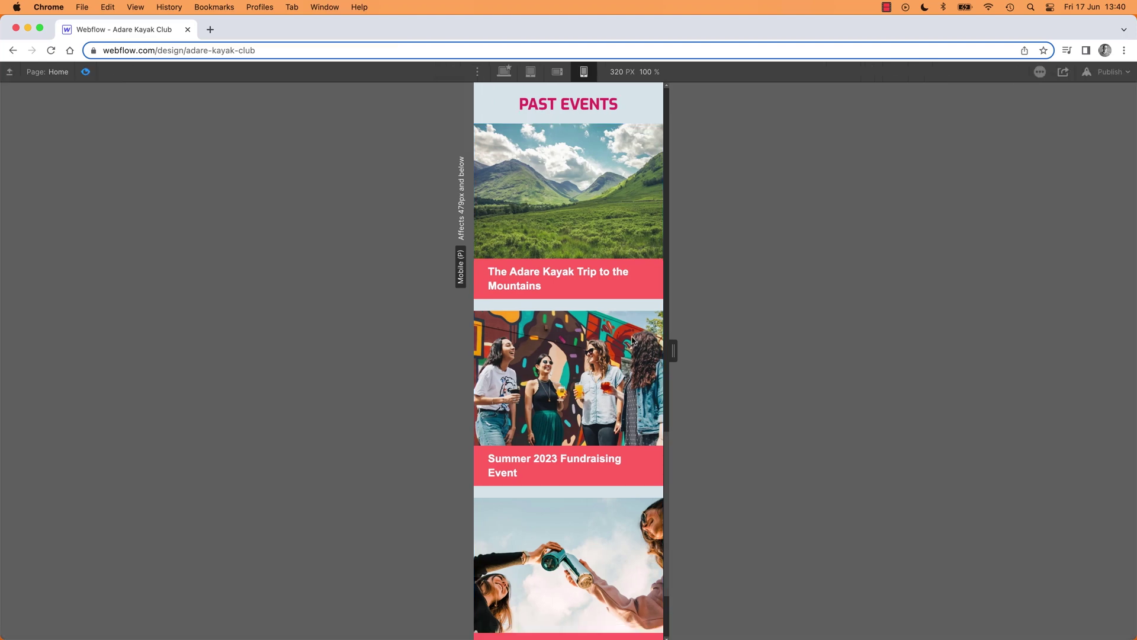
{"action": "left_click_drag", "start_coordinate": [664, 351], "coordinate": [979, 393]}
{"action": "scroll", "coordinate": [888, 376], "scroll_direction": "up", "scroll_amount": 10}
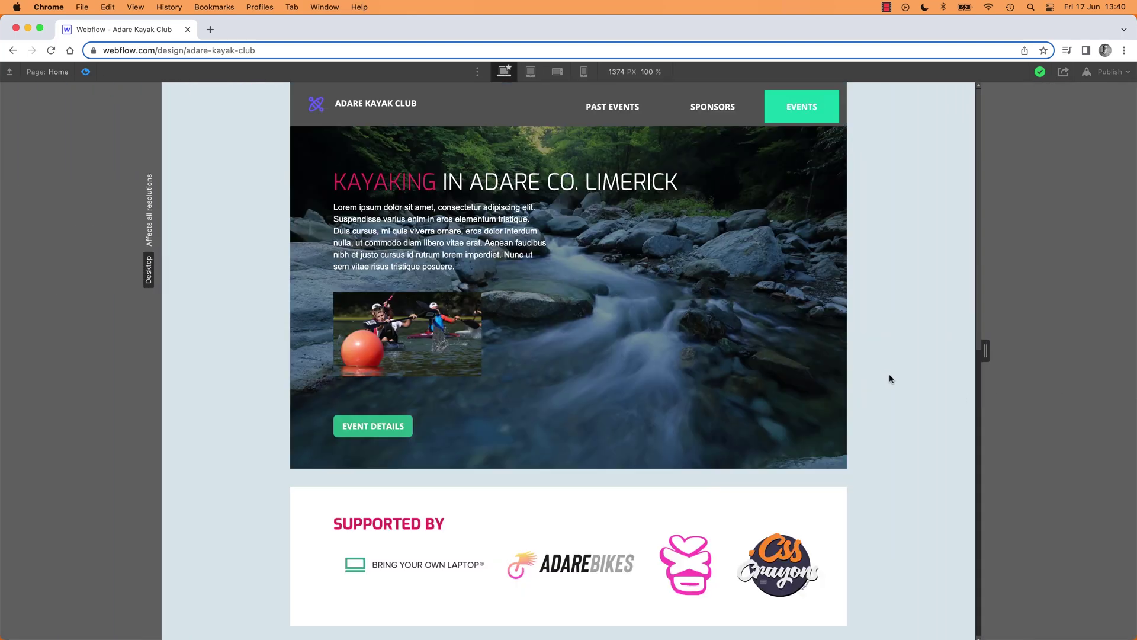